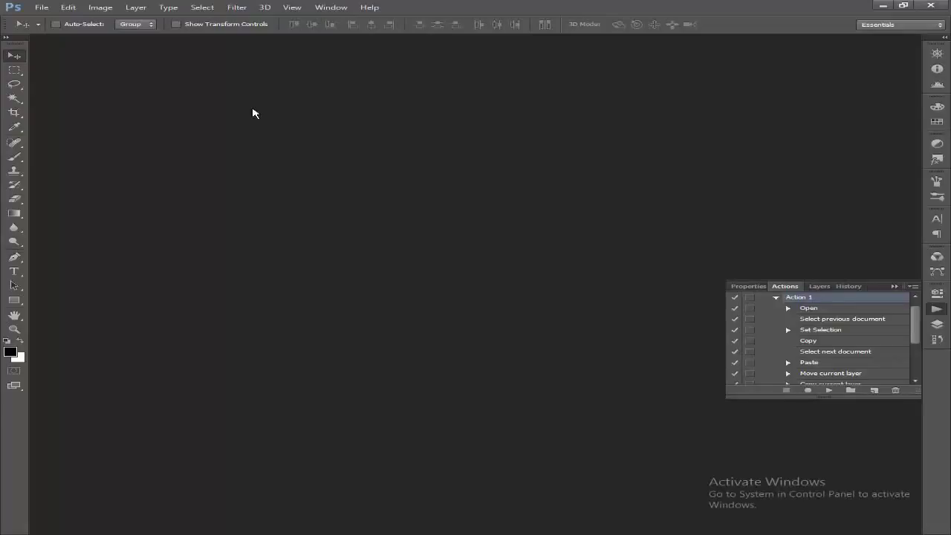
Create a new white 4R (4 × 6 inch) document at a resolution of 30
click(41, 8)
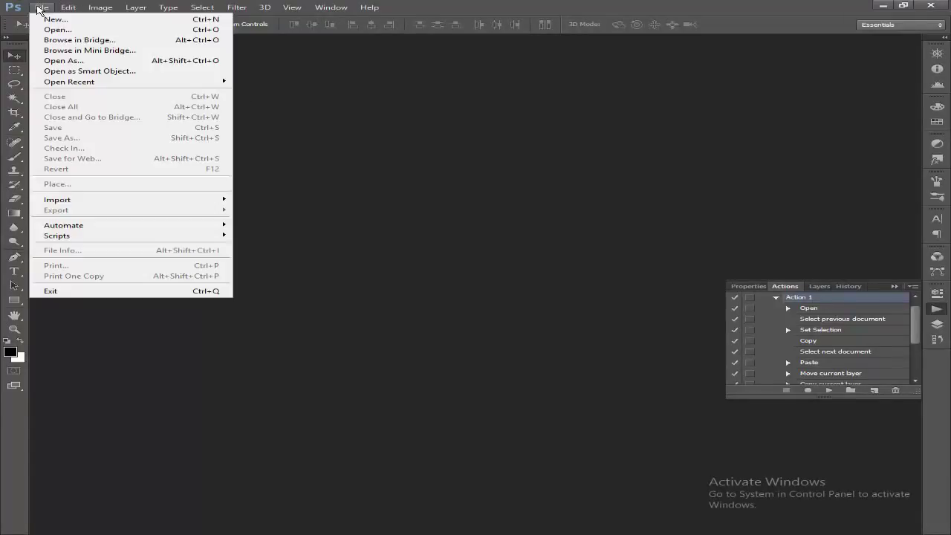
click(59, 23)
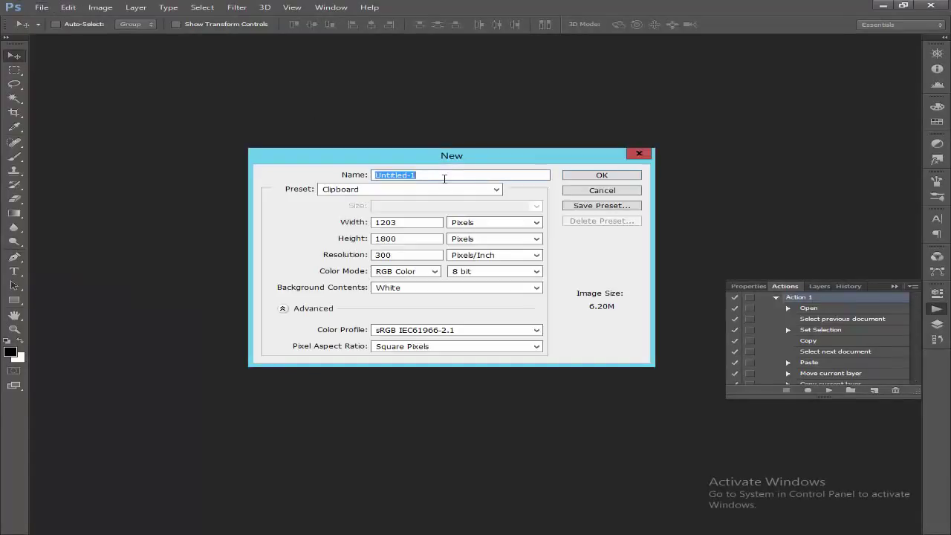
click(438, 191)
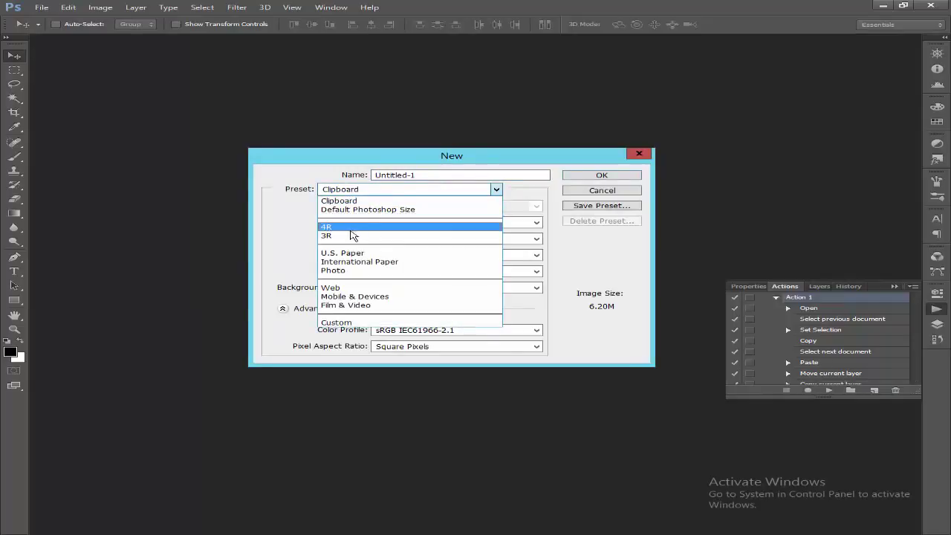
click(346, 227)
key(Tab)
key(Tab)
key(Tab)
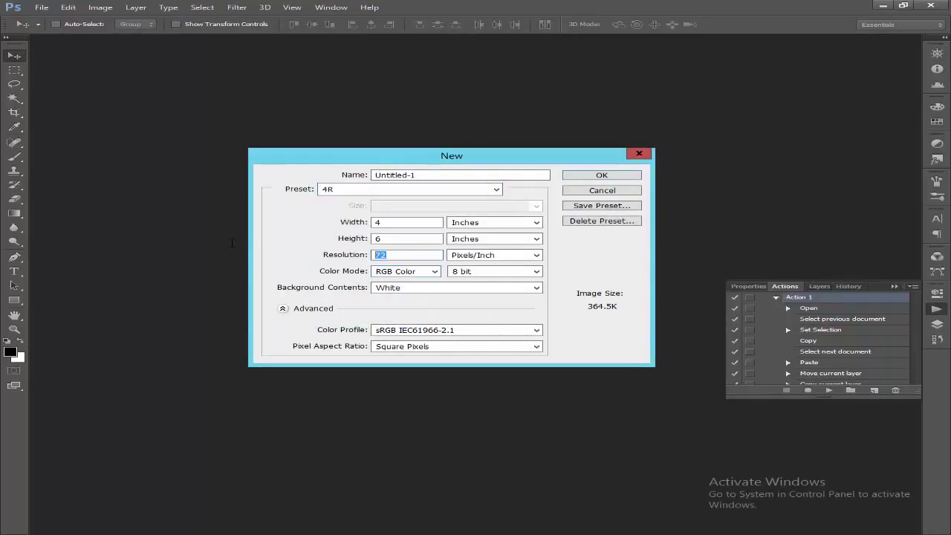
text(300)
key(Return)
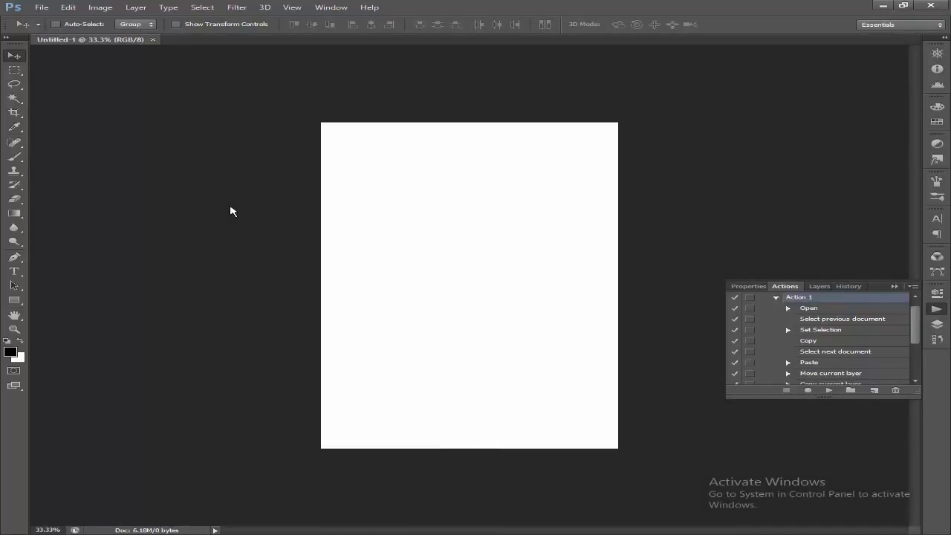
Set the foreground colour to bright red (f51010) and fill the whole canvas with it
click(9, 352)
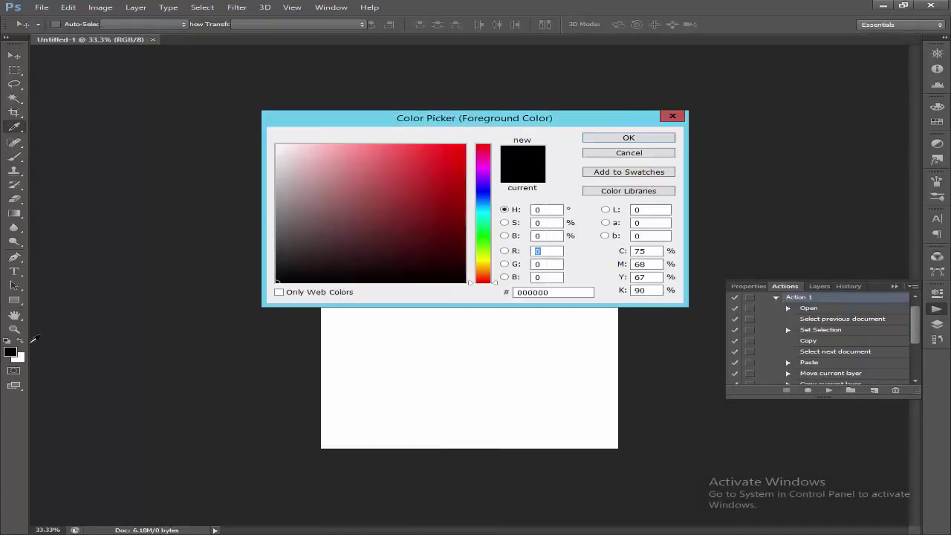
click(445, 226)
drag(453, 213, 452, 145)
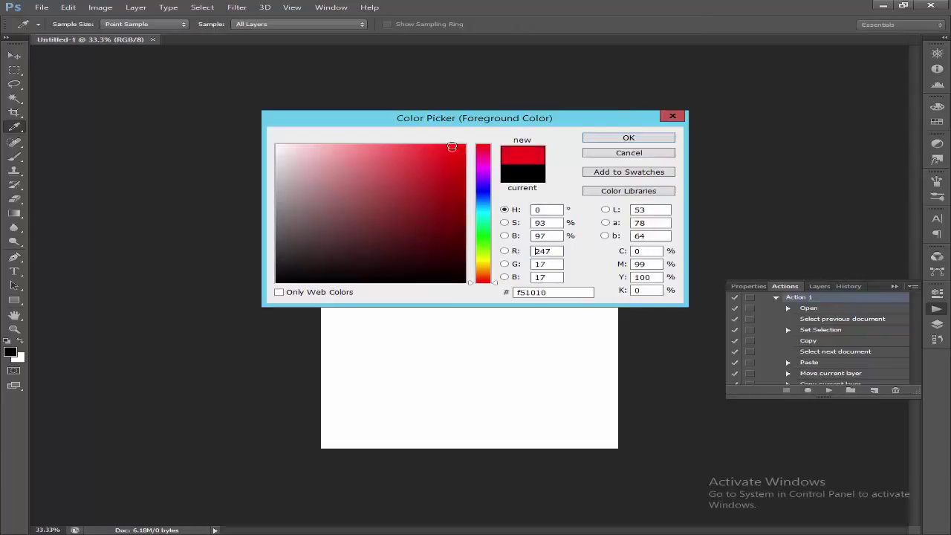
click(648, 142)
key(v)
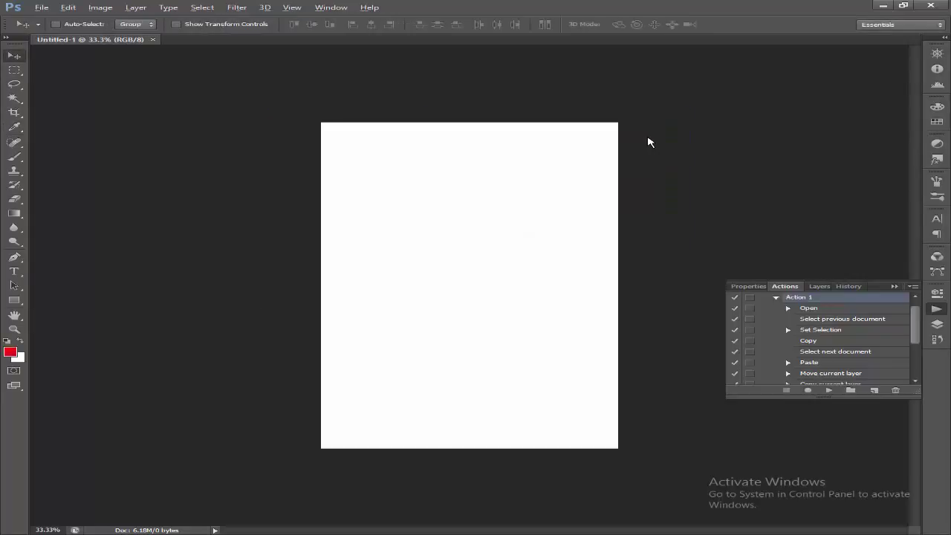
key(alt+BackSpace)
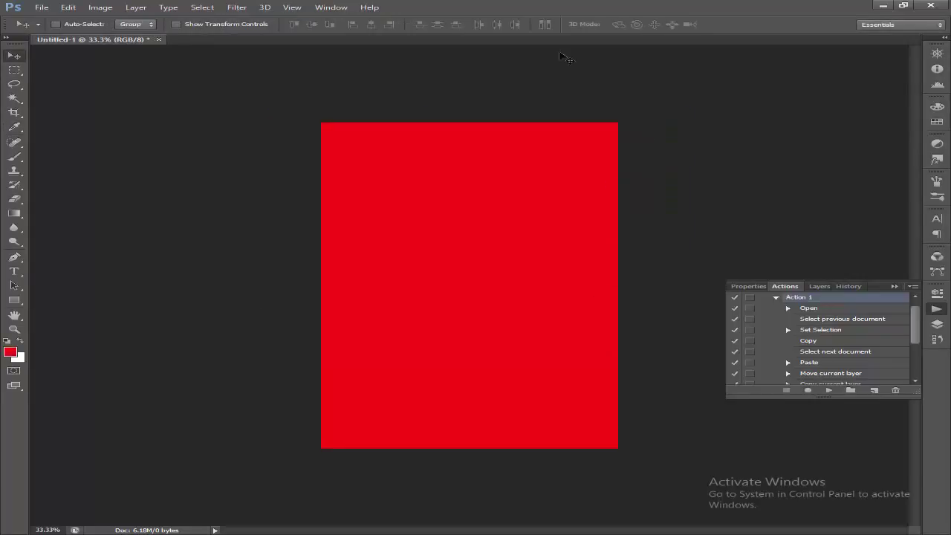
click(42, 8)
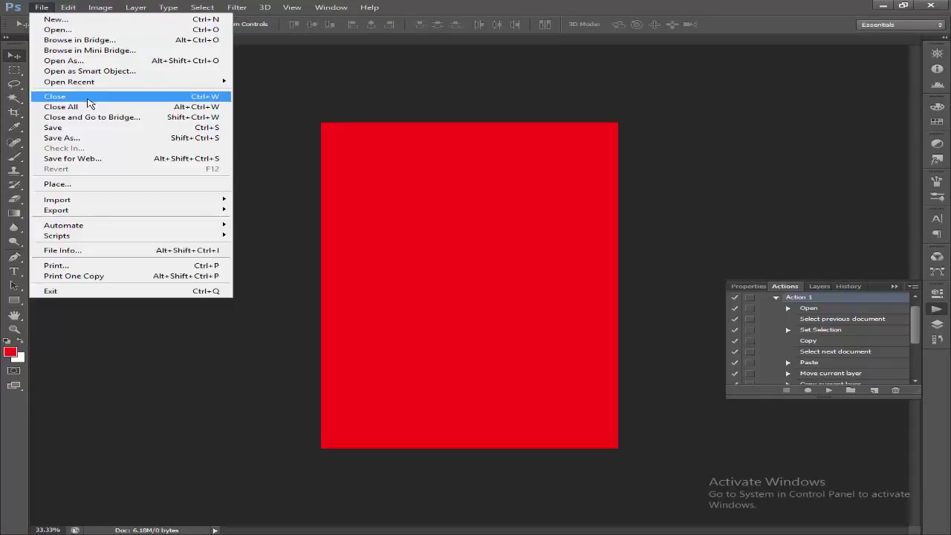
Save the red page as JPEG page.jpg in New folder (3), then close it
click(66, 133)
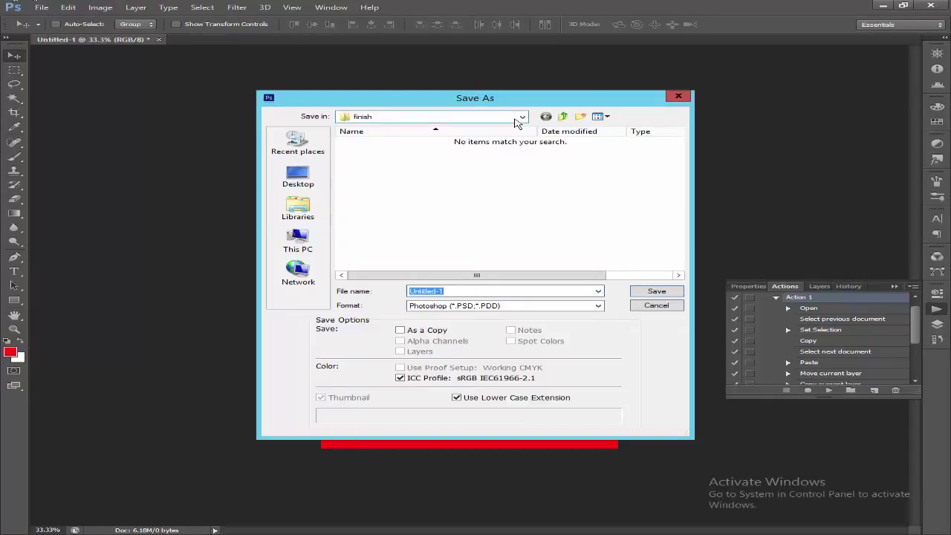
click(562, 118)
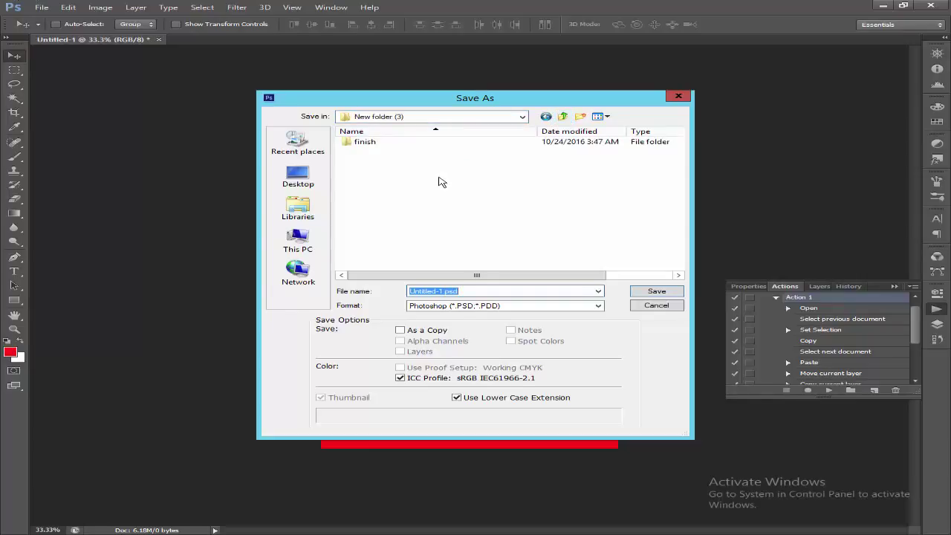
click(488, 306)
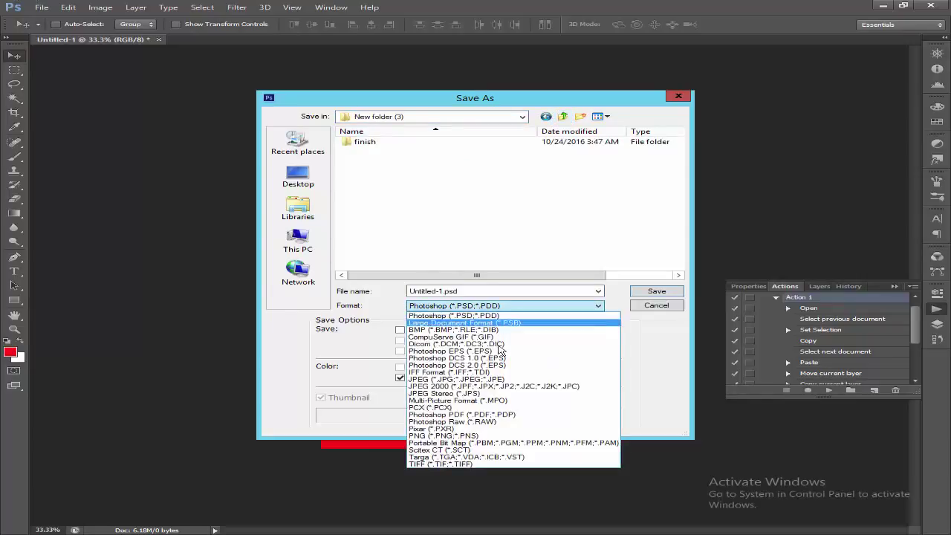
click(490, 380)
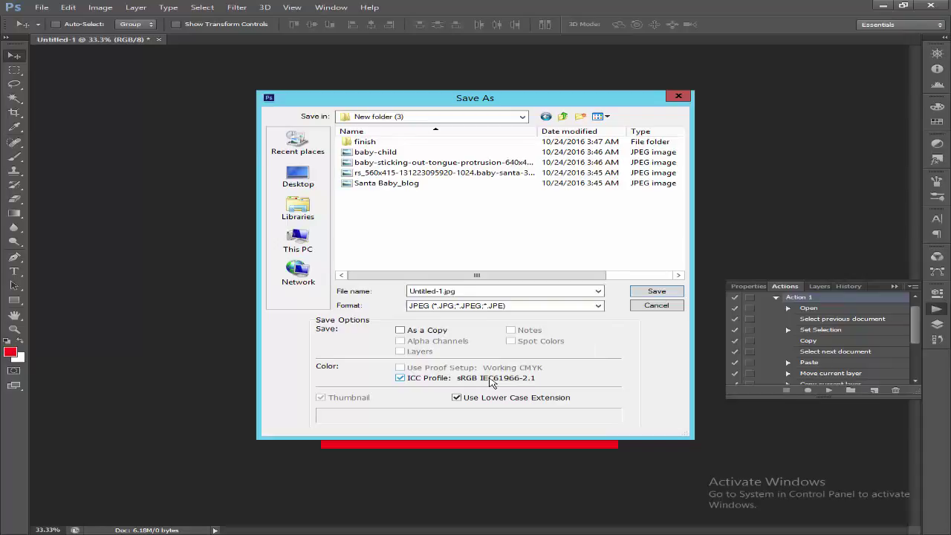
double_click(437, 292)
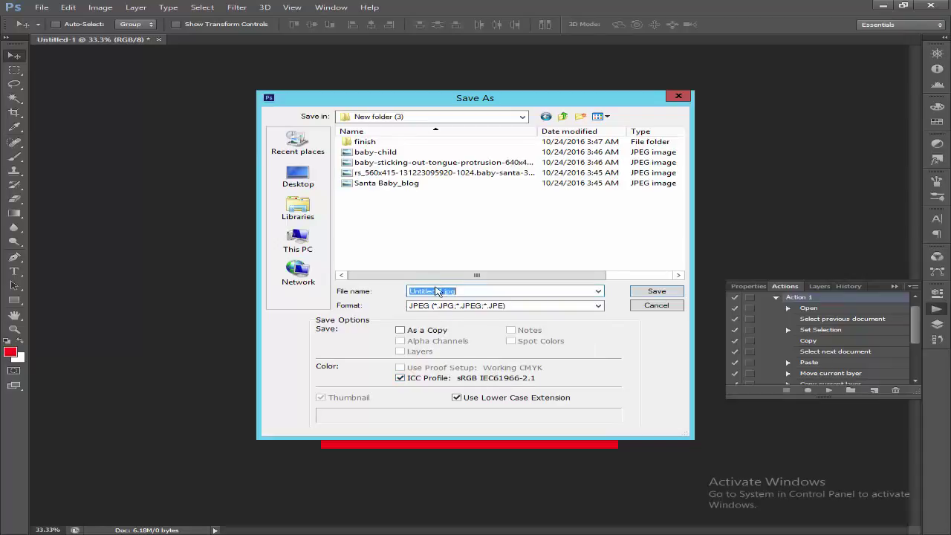
text(pl)
click(657, 295)
click(561, 149)
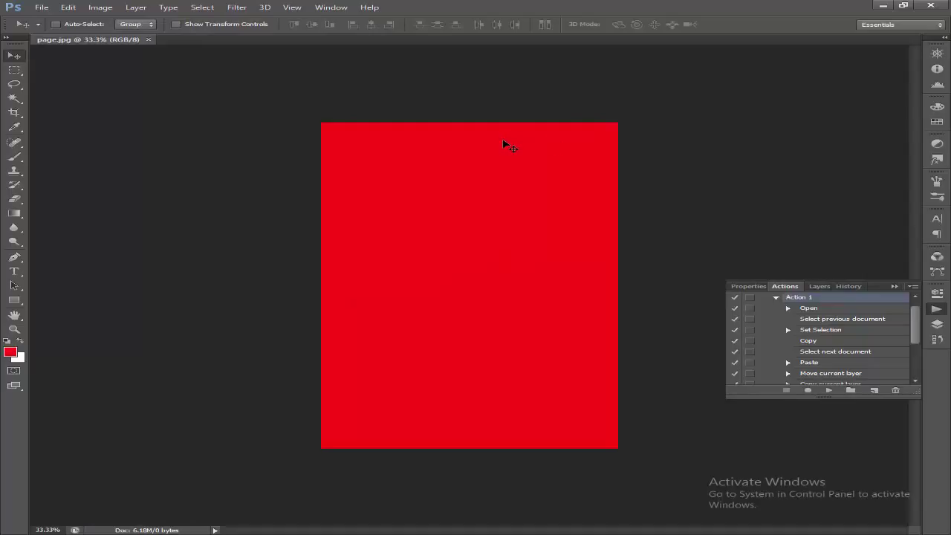
key(ctrl+w)
Open the baby photos and page.jpg from New folder (3) together
click(42, 7)
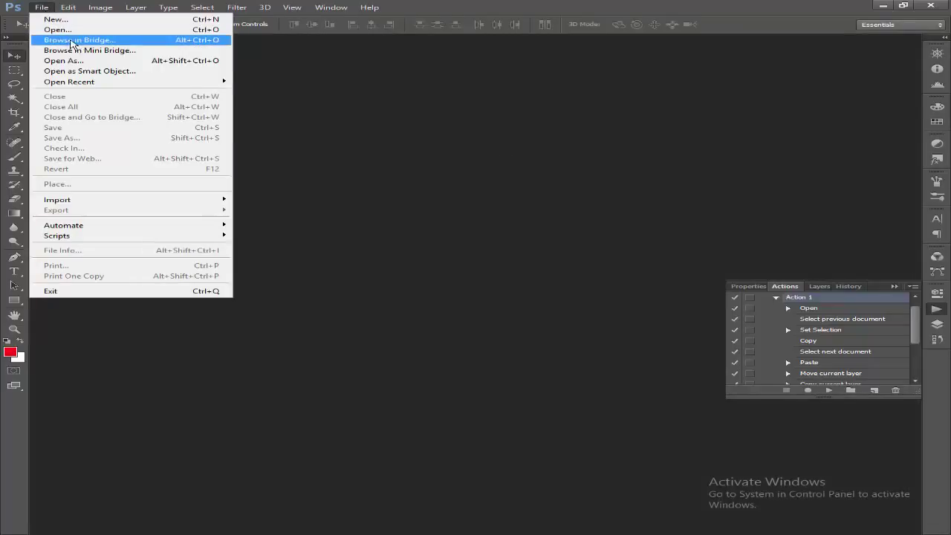
click(61, 30)
drag(444, 230, 371, 155)
click(646, 385)
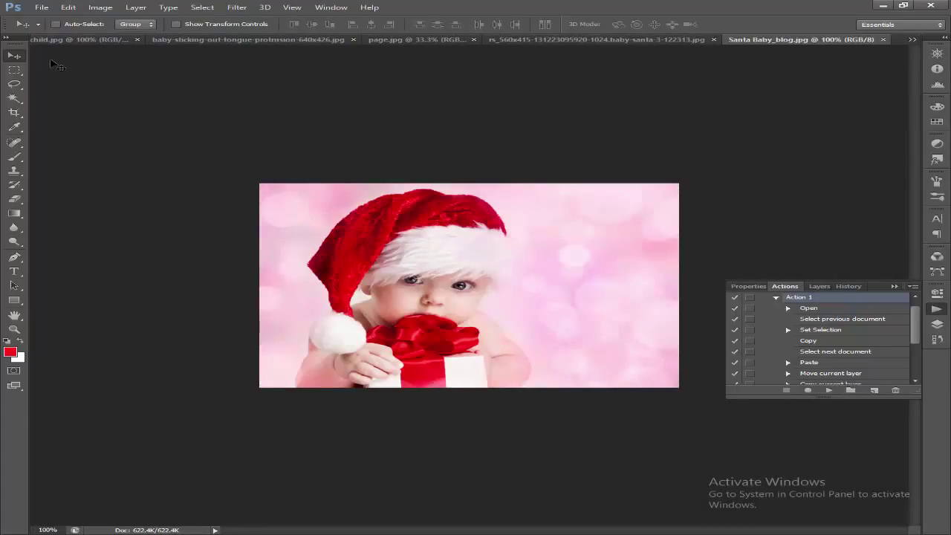
Give the crop tool a custom 1.6 × 2 inch crop size
key(c)
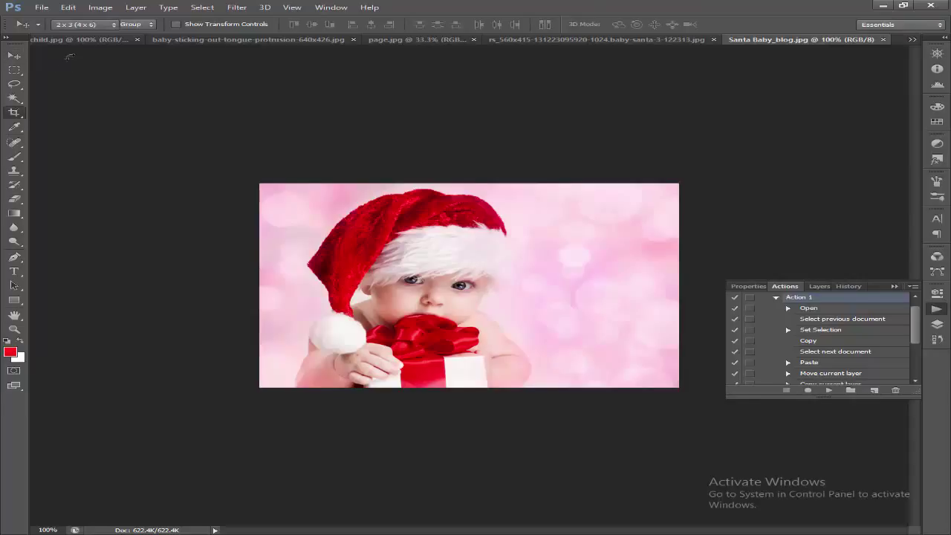
click(89, 26)
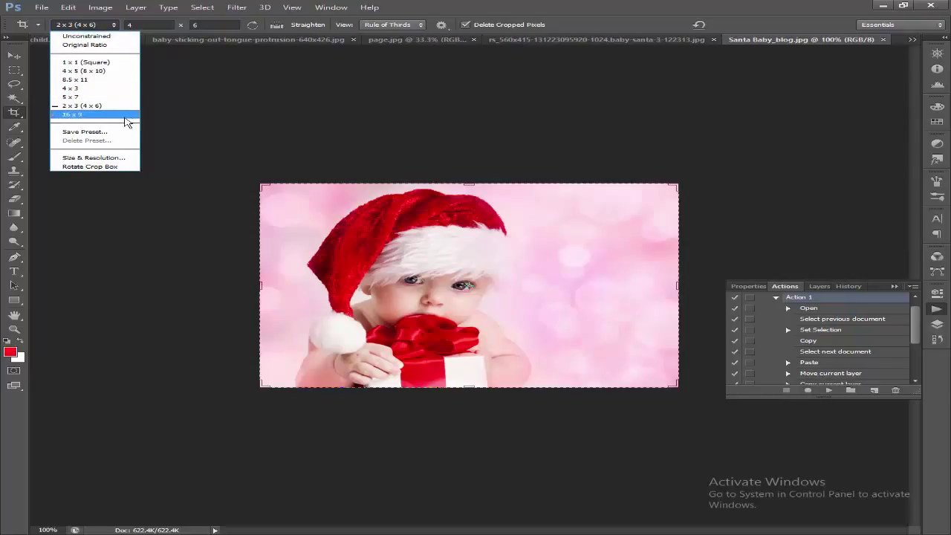
click(120, 157)
text(1.6)
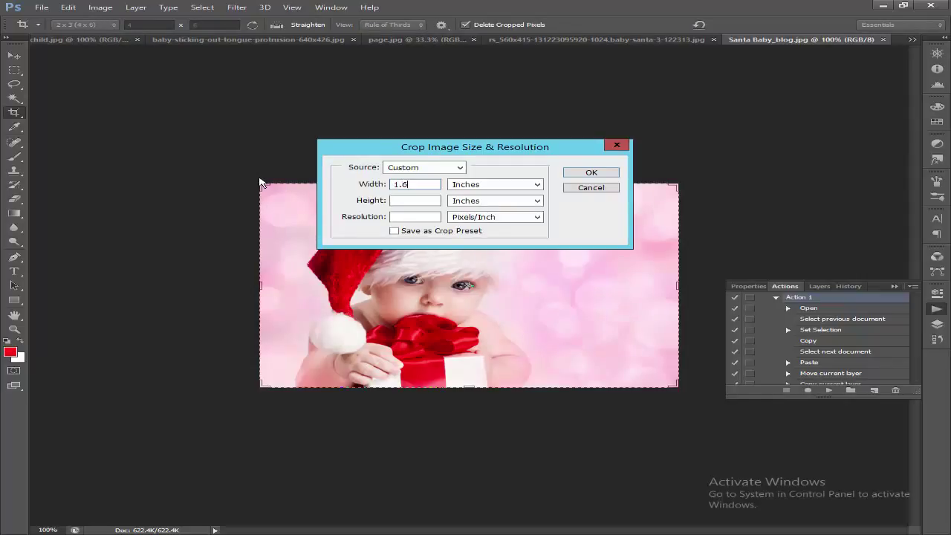
key(Tab)
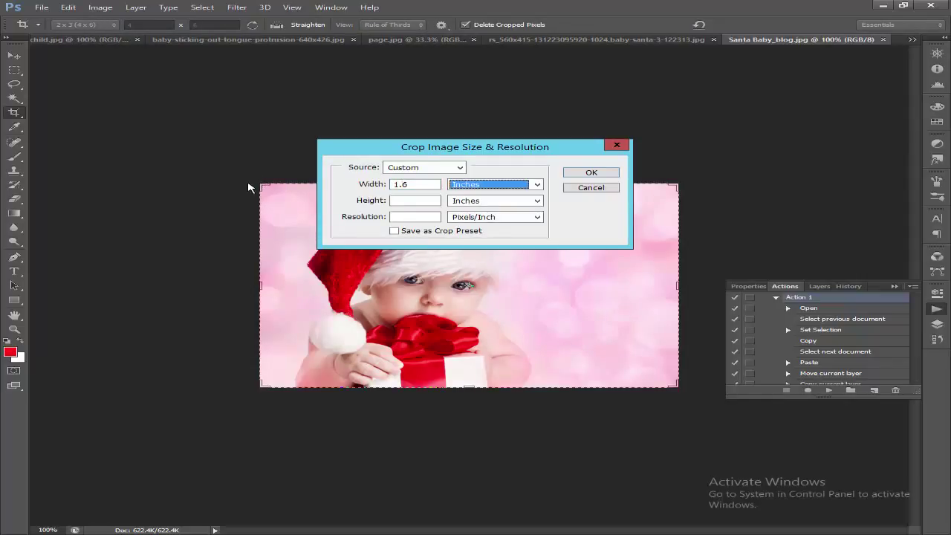
click(413, 199)
text(2)
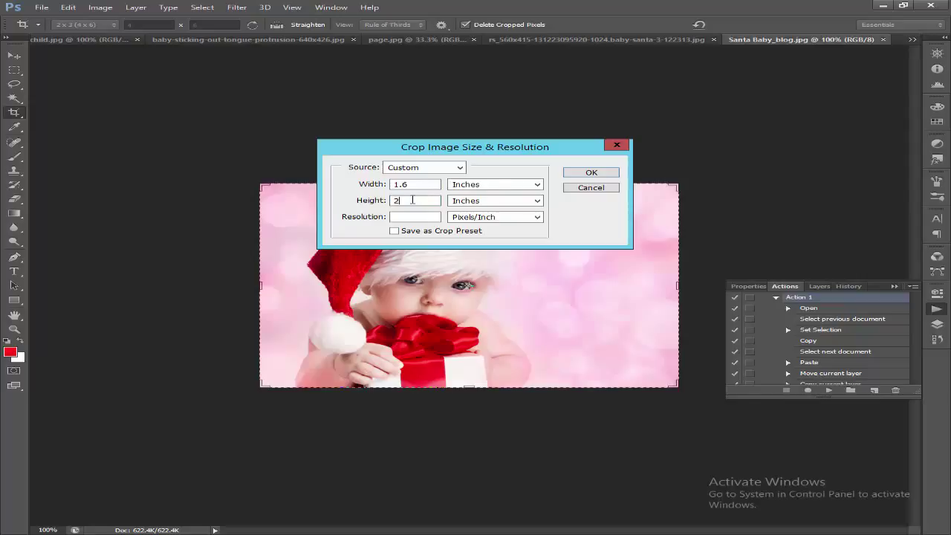
key(Tab)
key(Tab)
key(Return)
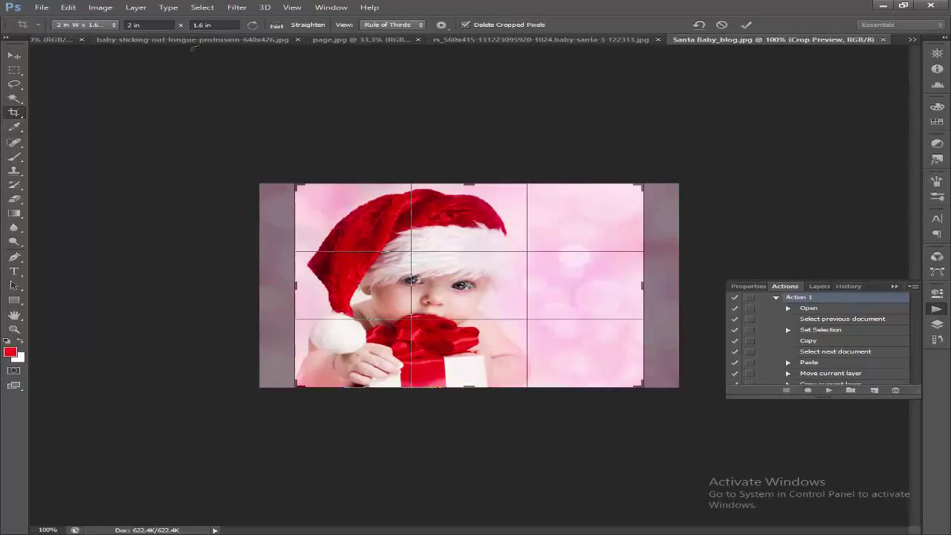
Crop Santa Baby_blog to portrait with the baby centred, and save it
click(253, 25)
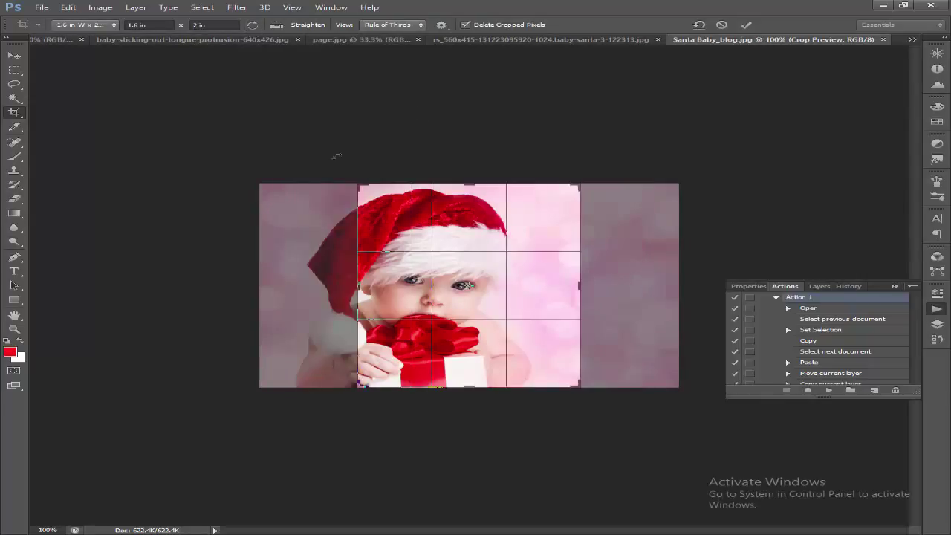
drag(475, 265, 535, 263)
key(Return)
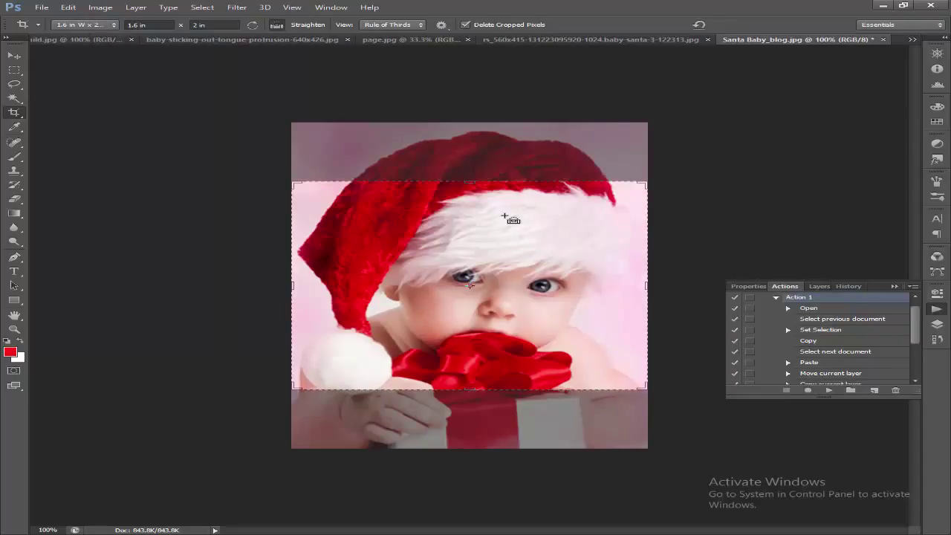
key(ctrl+s)
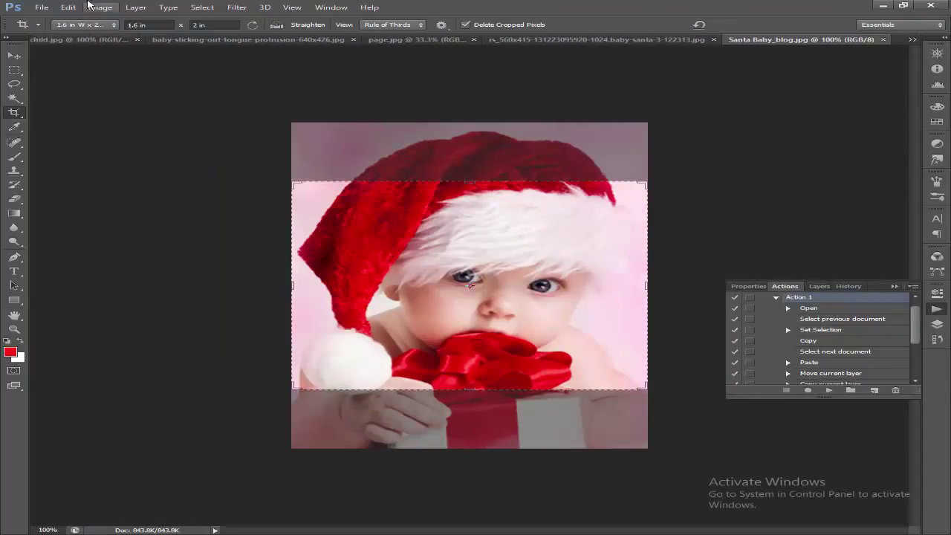
click(41, 7)
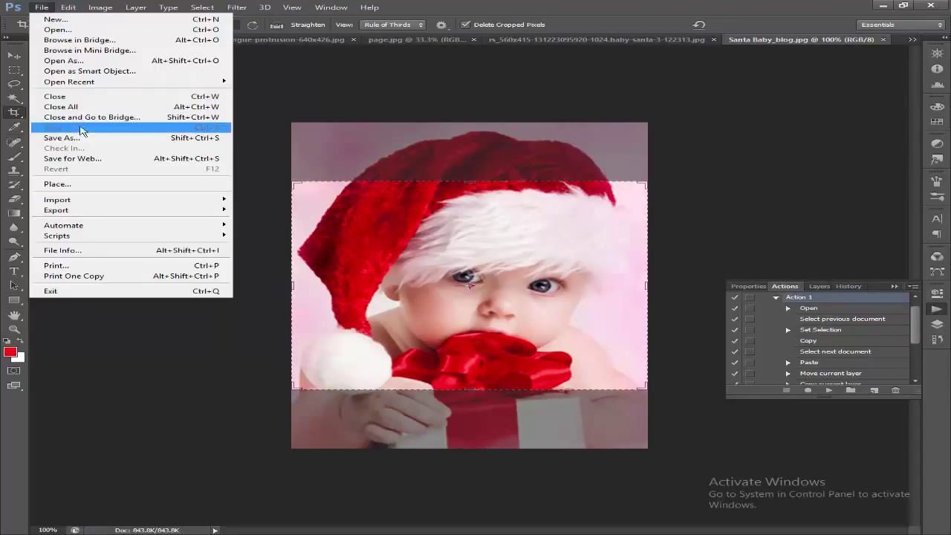
click(431, 236)
Close Santa Baby_blog and crop the Santa-suit baby photo to a portrait 1.6 × 2 in frame
key(ctrl+w)
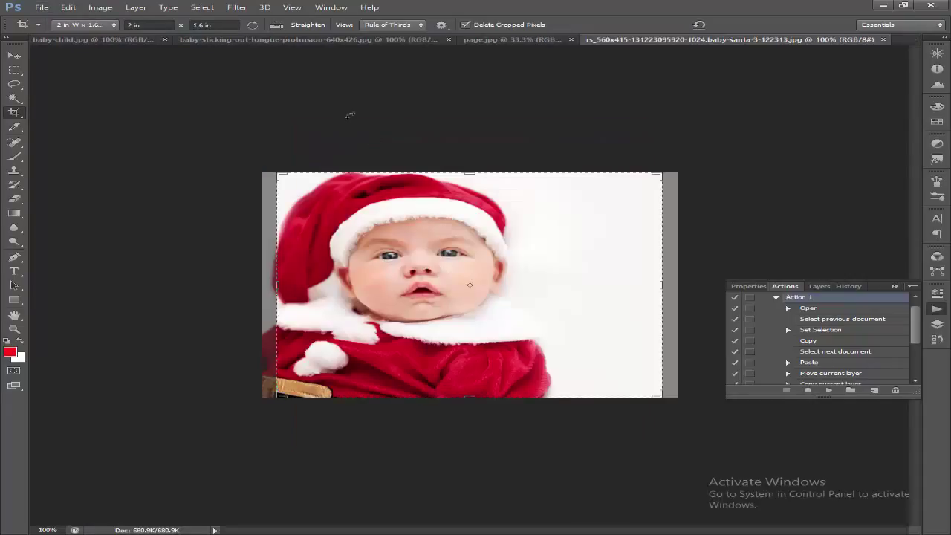
click(252, 24)
drag(469, 286, 548, 285)
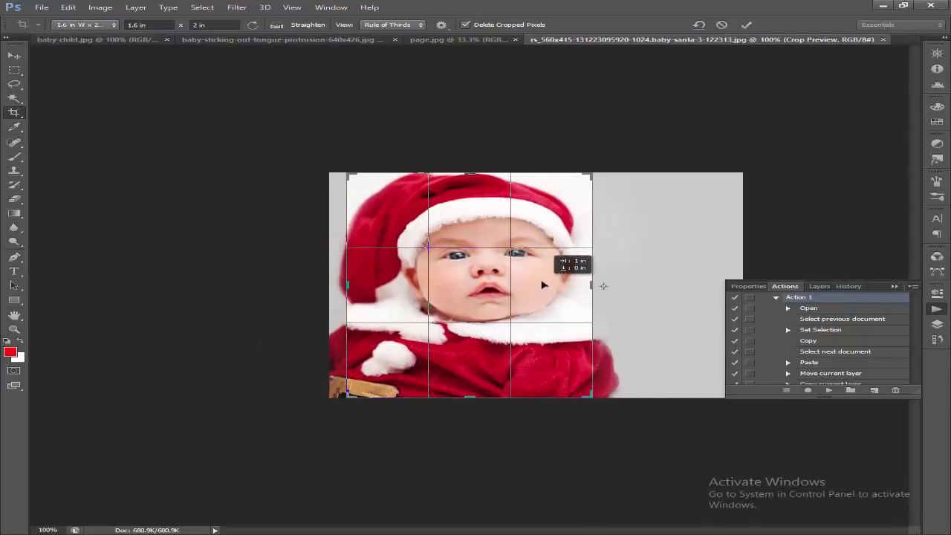
drag(548, 285, 543, 275)
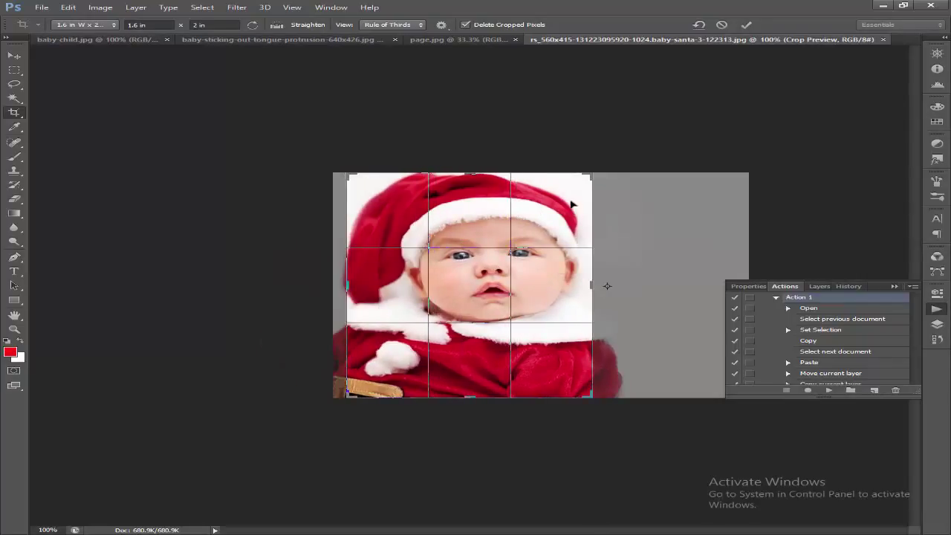
key(Return)
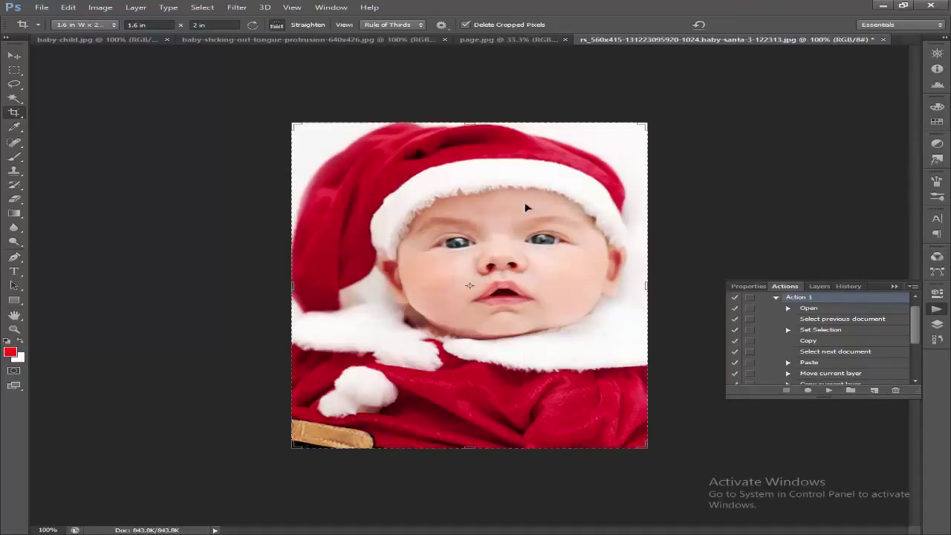
Save the cropped Santa-suit photo as JPEG, then close it and the red page
key(ctrl+s)
click(557, 146)
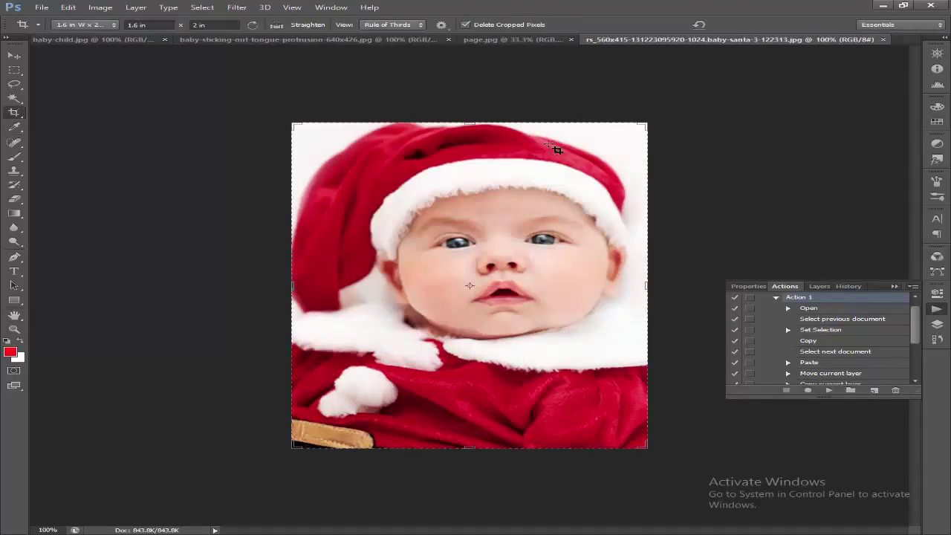
key(ctrl+w)
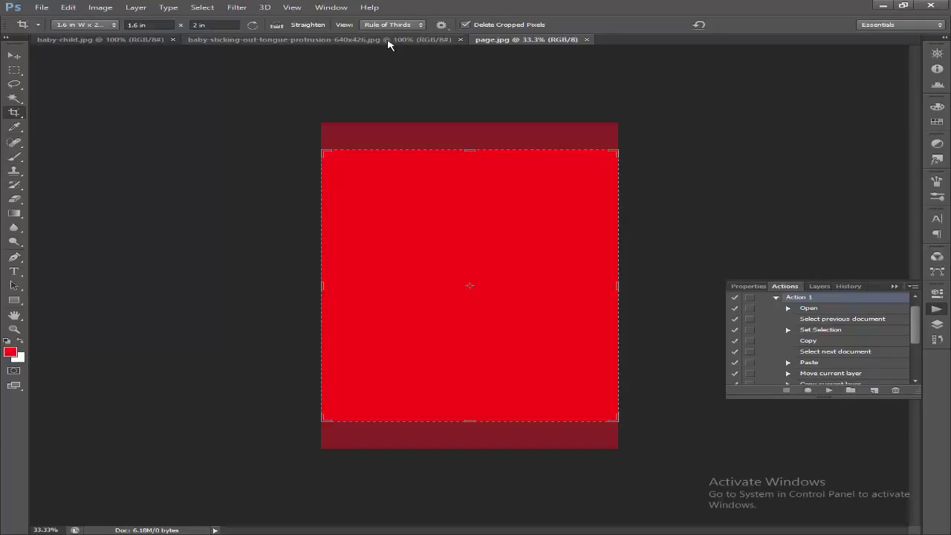
key(ctrl+w)
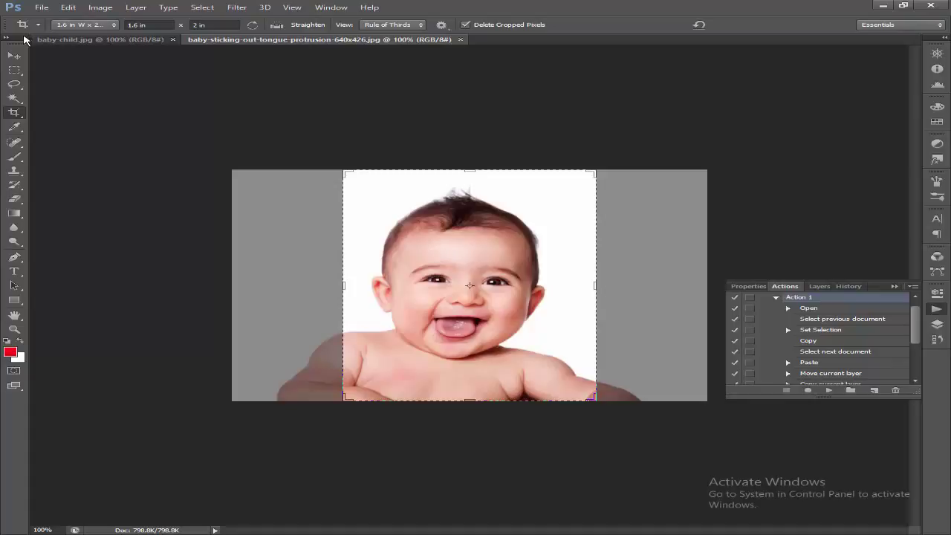
Crop the tongue-out baby photo with an enlarged portrait frame centred on the face, and save as JPEG
drag(463, 213, 469, 287)
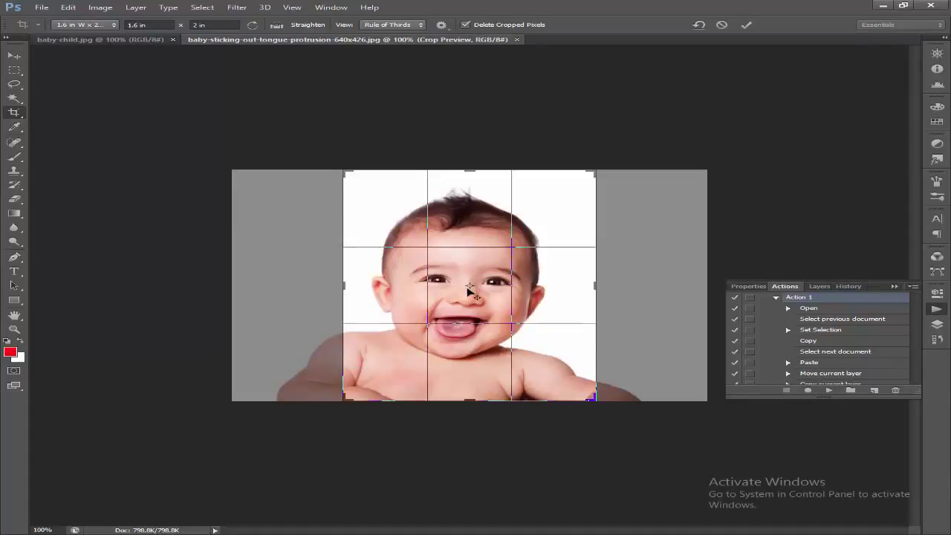
drag(475, 258, 493, 272)
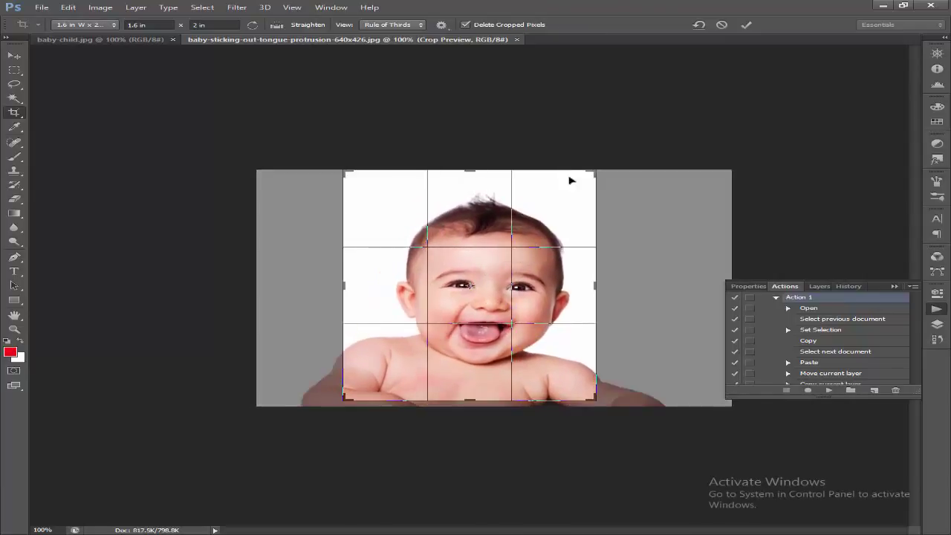
drag(594, 172, 606, 159)
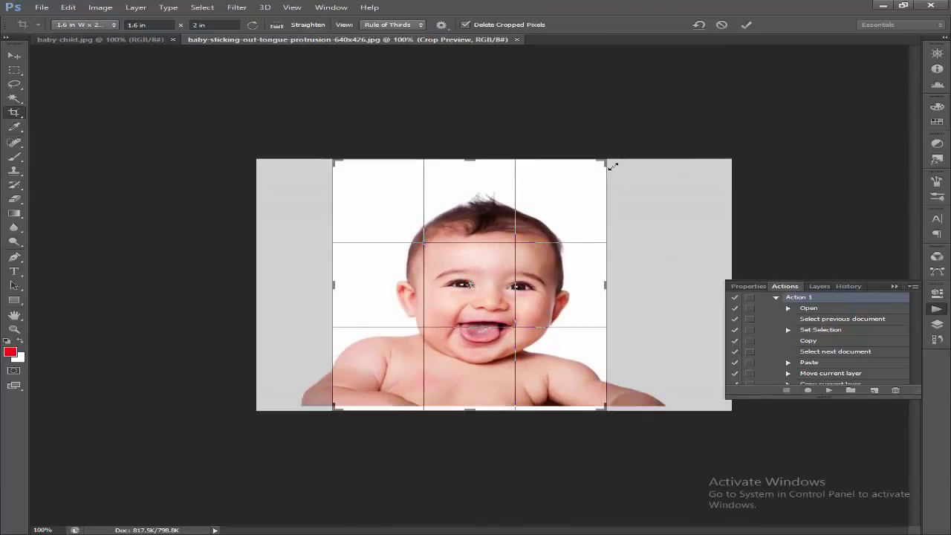
drag(493, 276, 498, 280)
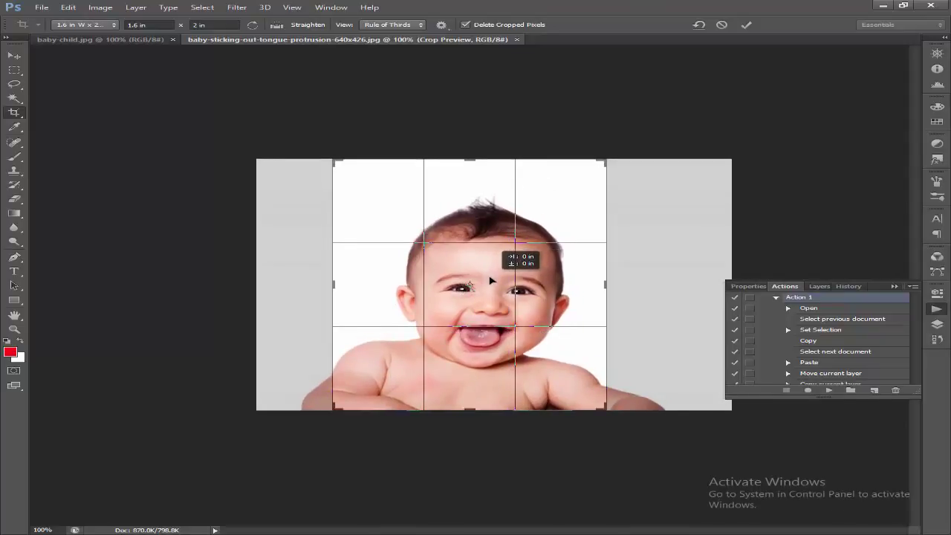
drag(492, 280, 501, 275)
key(Return)
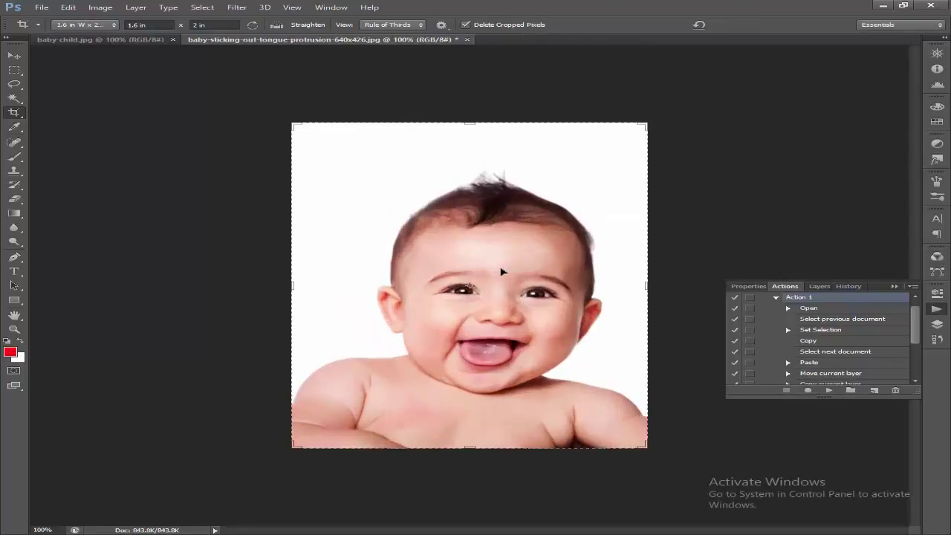
key(ctrl+s)
click(553, 149)
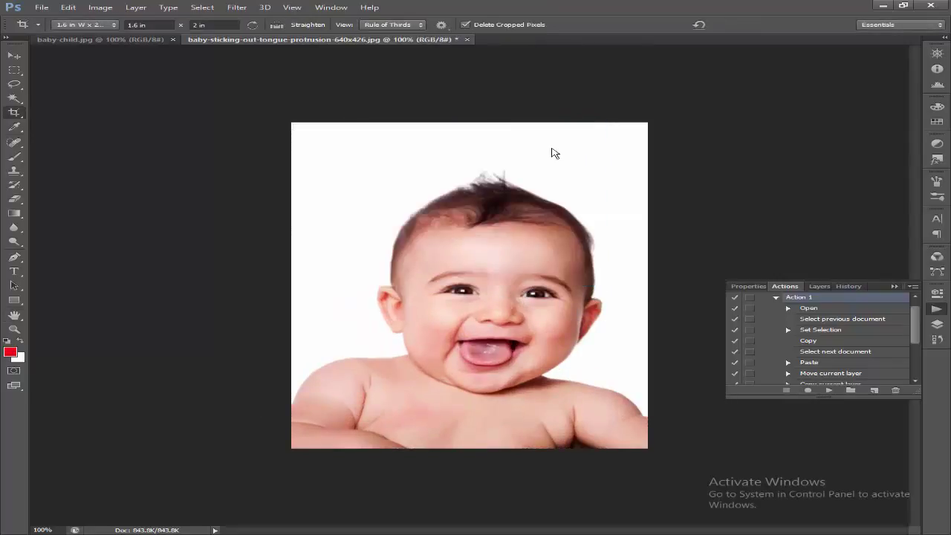
Close the tongue-out photo, then crop the striped-hat baby-child photo to portrait, save and close it
key(ctrl+w)
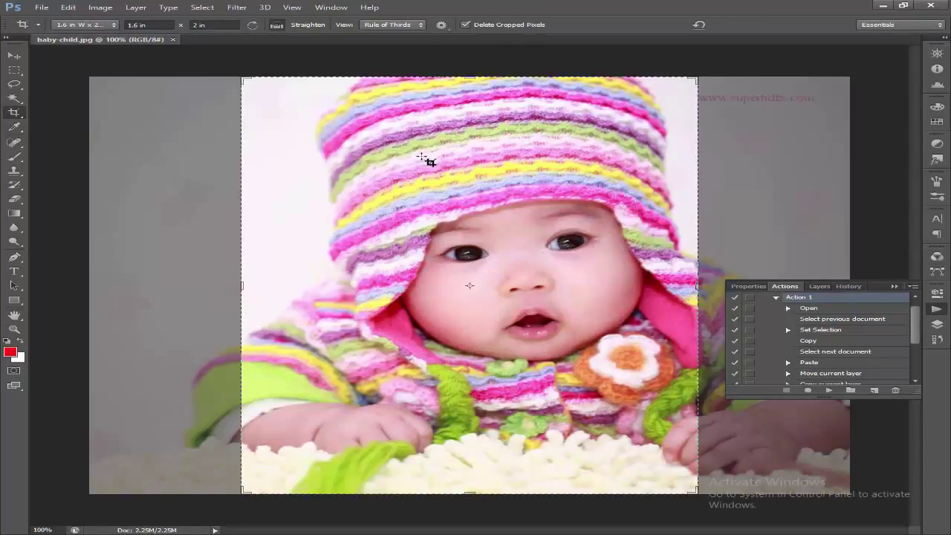
key(ctrl+minus)
drag(455, 257, 444, 273)
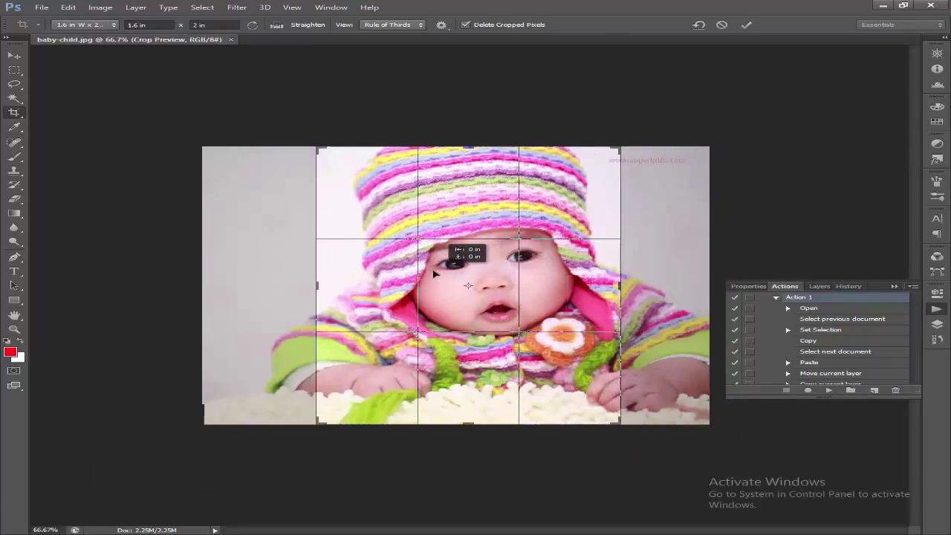
drag(444, 273, 433, 271)
key(Return)
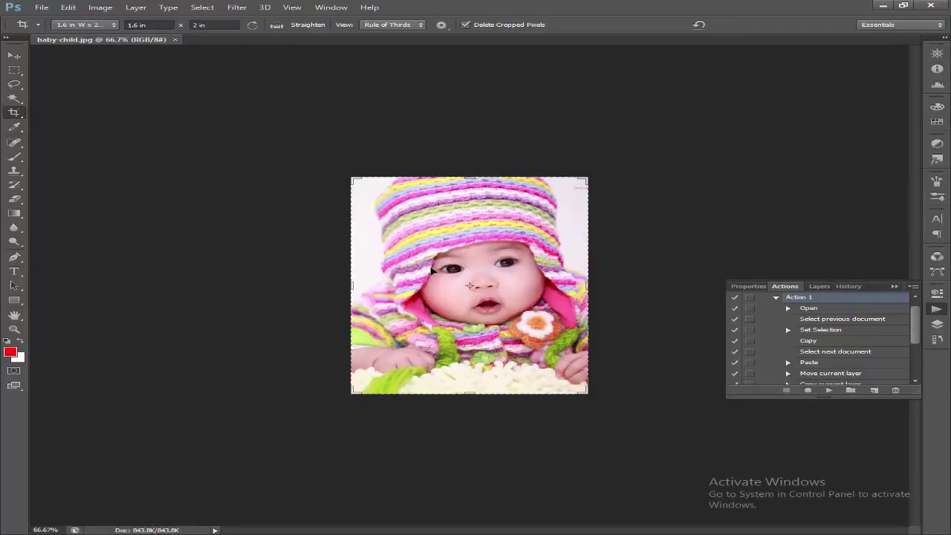
key(Tab)
key(f)
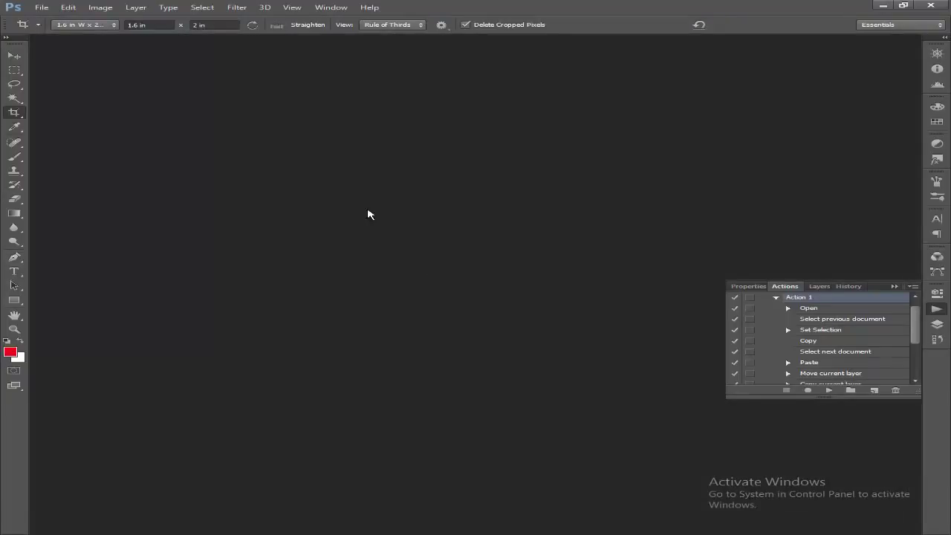
Reopen the cropped baby-child.jpg and scroll through the Actions panel
click(41, 8)
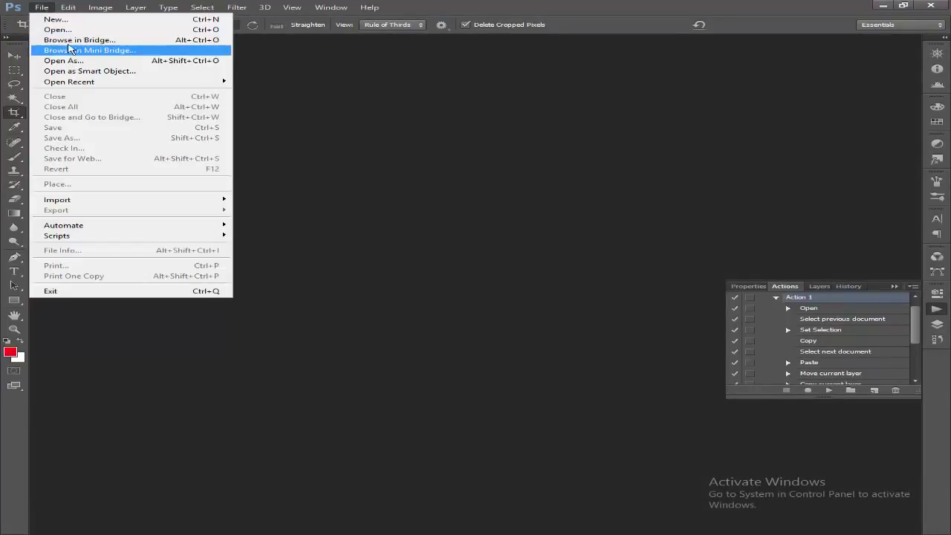
click(64, 31)
double_click(380, 158)
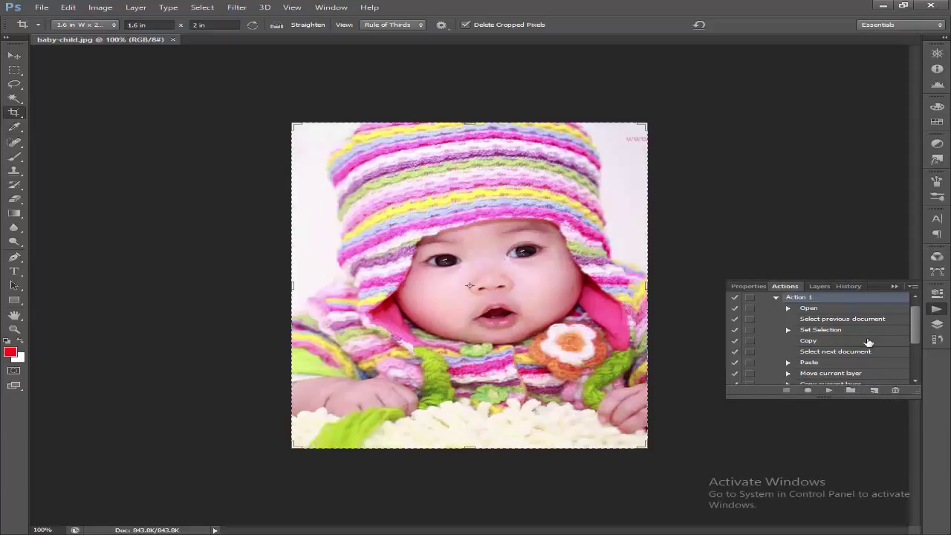
scroll(871, 342, down, 3)
scroll(874, 346, up, 2)
scroll(875, 365, up, 3)
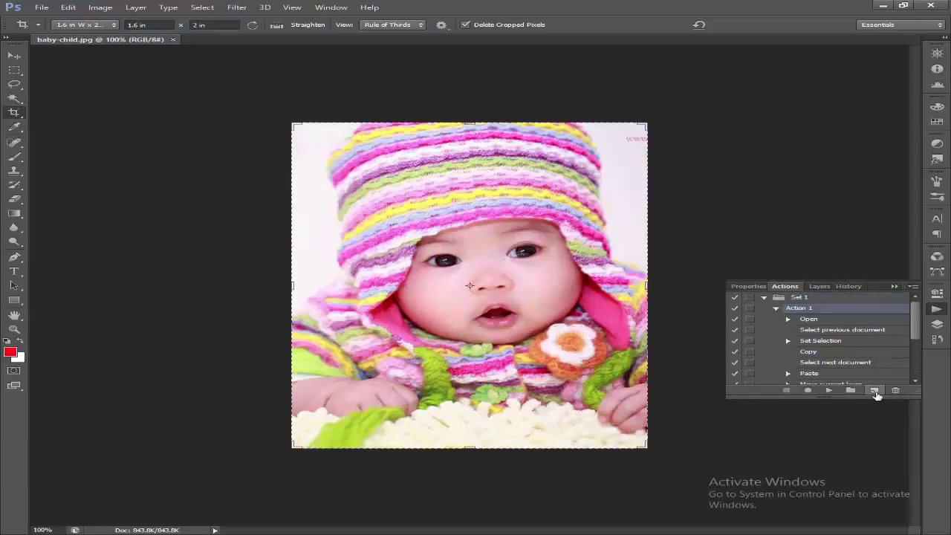
Start recording Action 2 with no function key, opening page.jpg as its first step
click(875, 390)
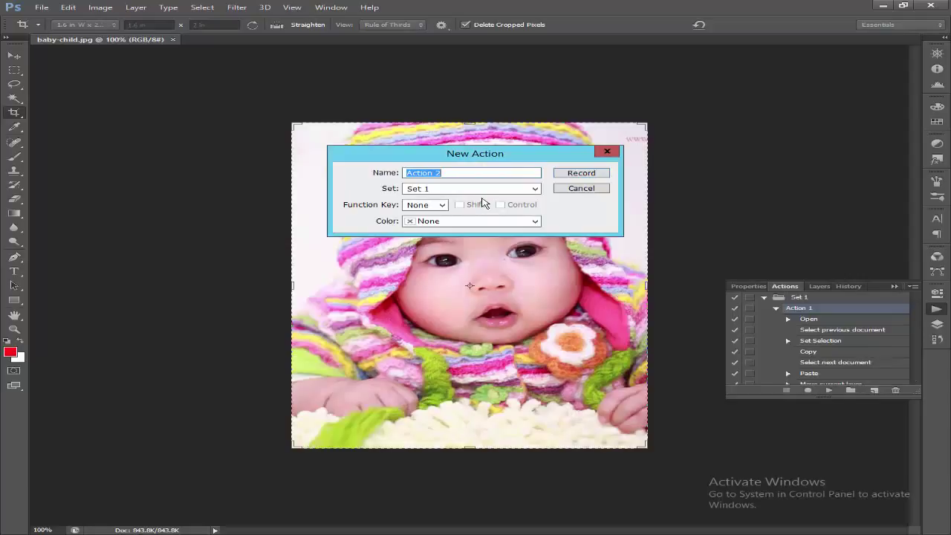
click(442, 206)
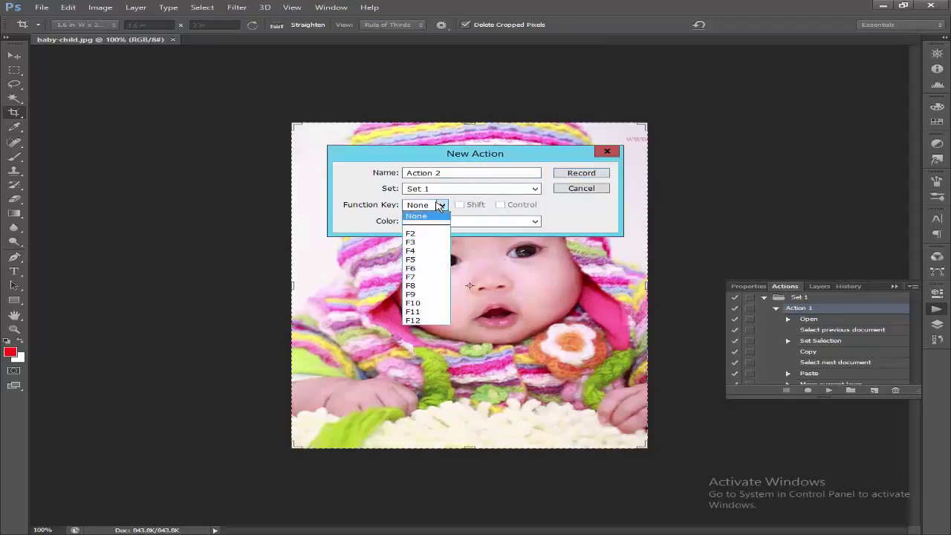
click(580, 173)
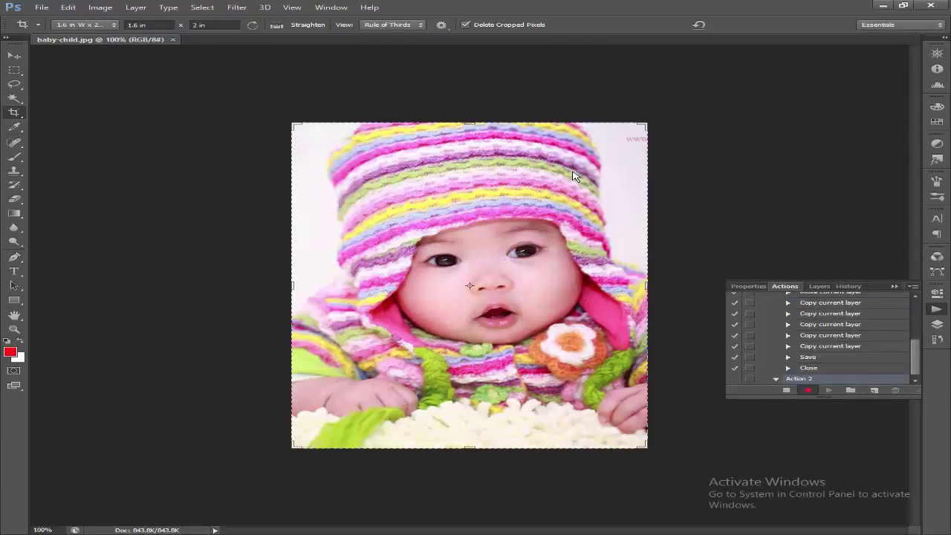
click(48, 7)
click(60, 27)
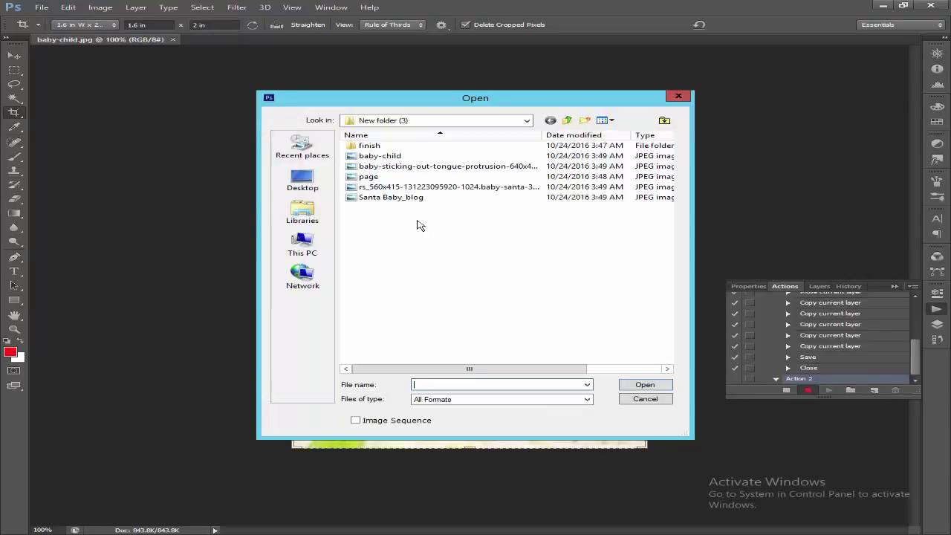
click(370, 178)
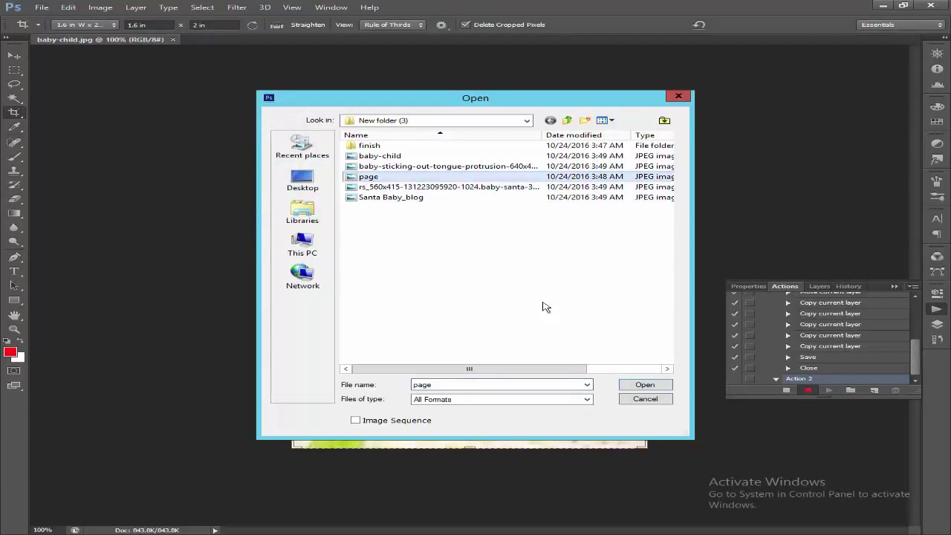
click(645, 385)
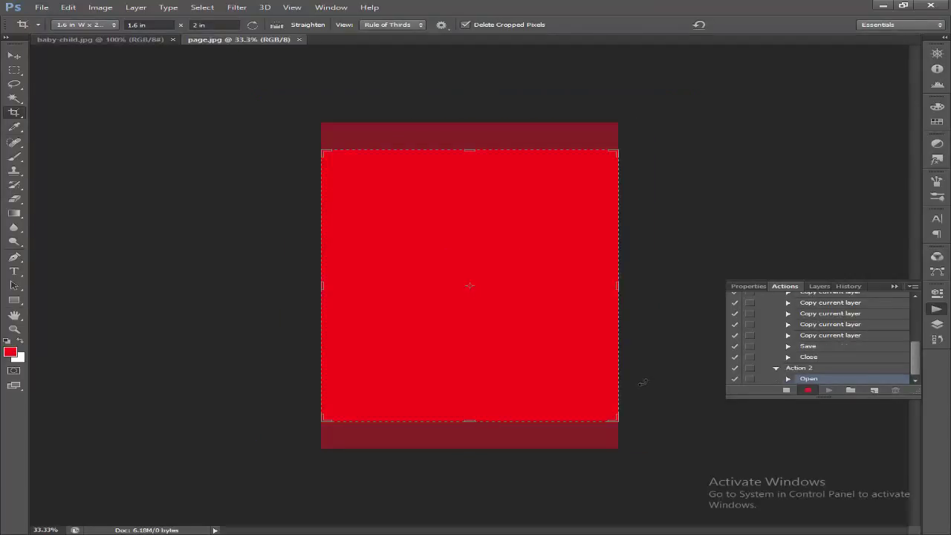
Copy the selected baby-child photo, paste it onto the red page.jpg and move it top-left
key(a)
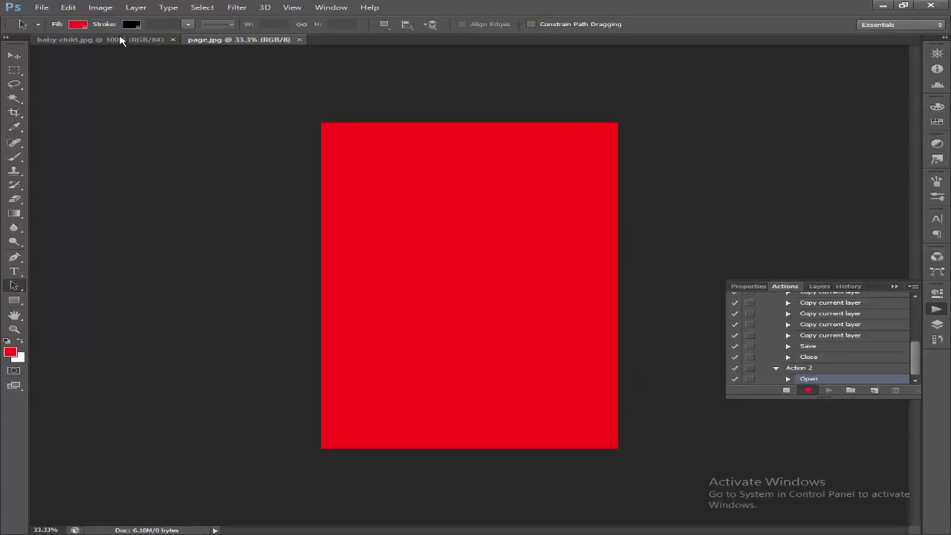
click(111, 39)
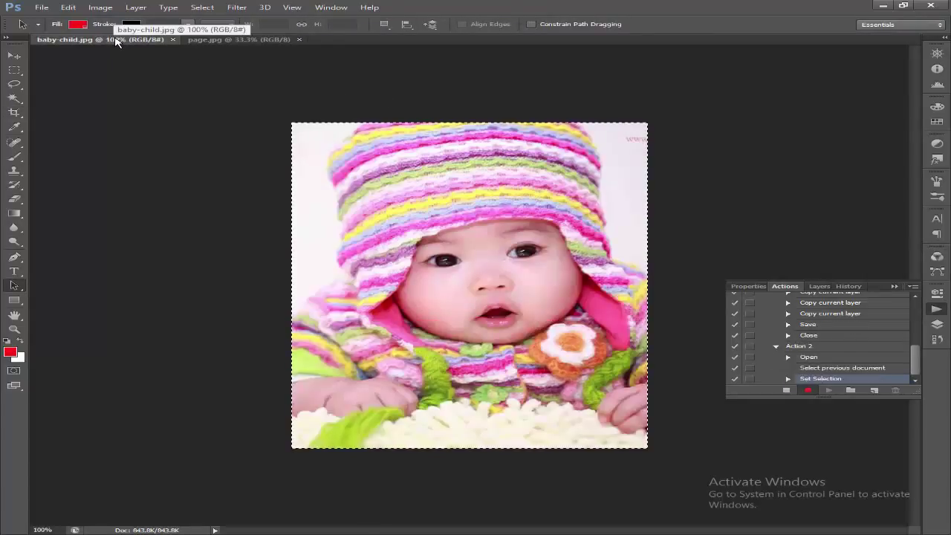
key(ctrl+c)
click(242, 43)
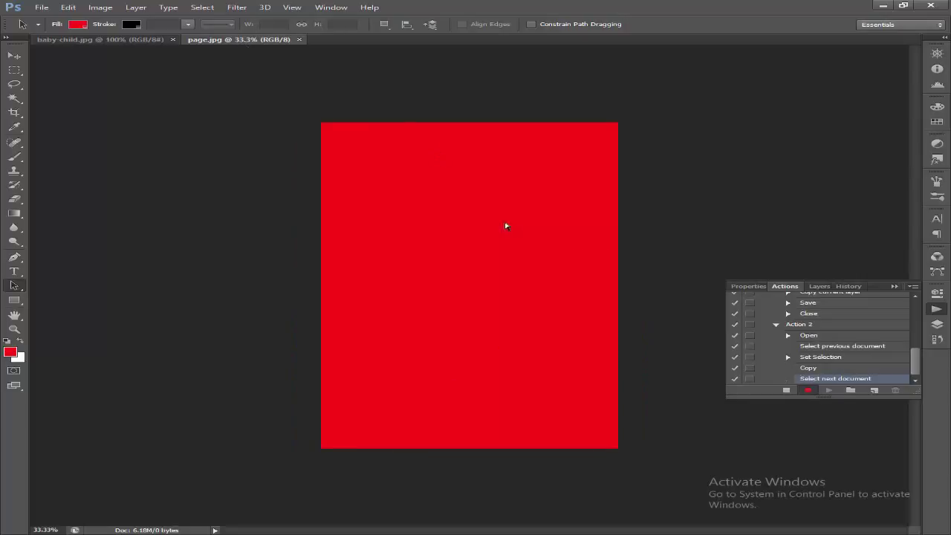
key(ctrl+v)
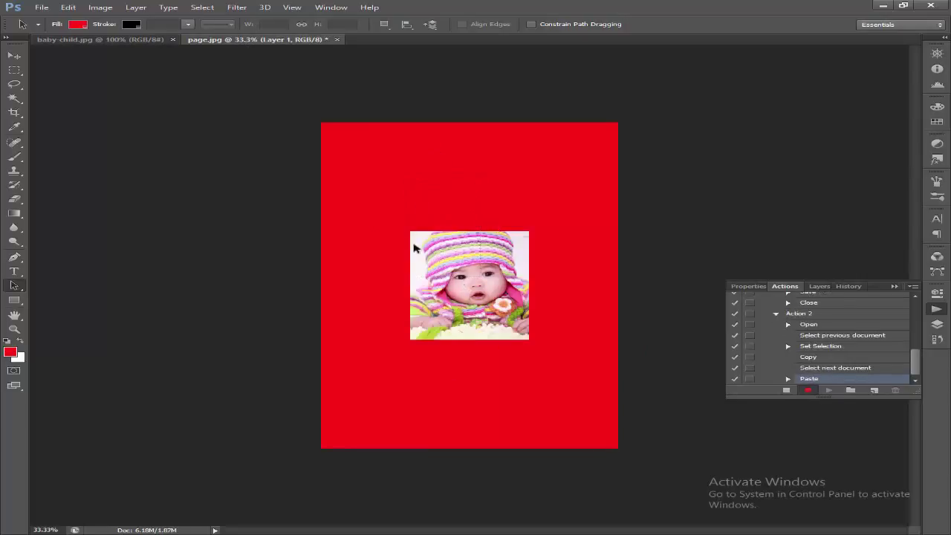
click(14, 55)
mouse_move(454, 275)
mouse_down()
mouse_move(381, 175)
mouse_move(510, 186)
mouse_move(501, 188)
mouse_move(515, 294)
mouse_up()
Merge the four photo copies into one layer, position the 2x2 grid, and open Save As
key(ctrl+e)
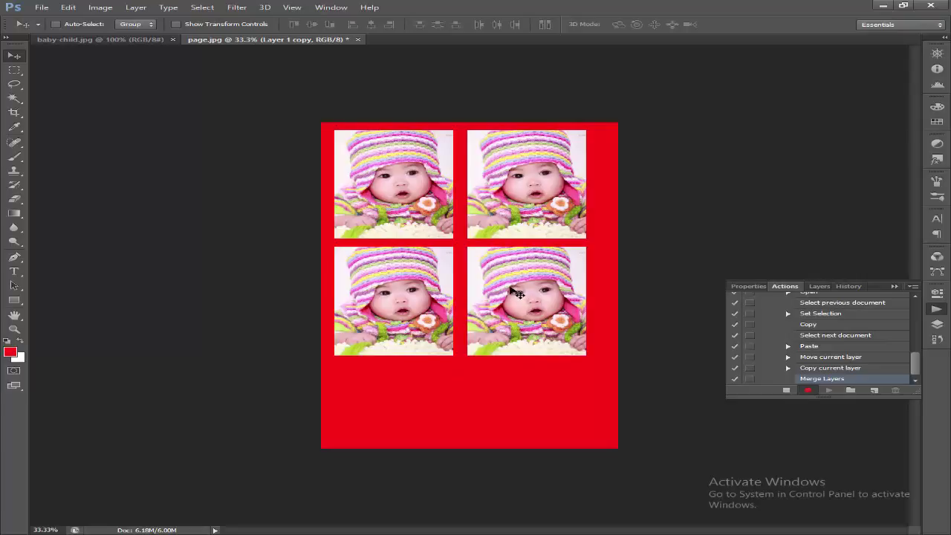
key(ctrl+e)
drag(496, 238, 504, 283)
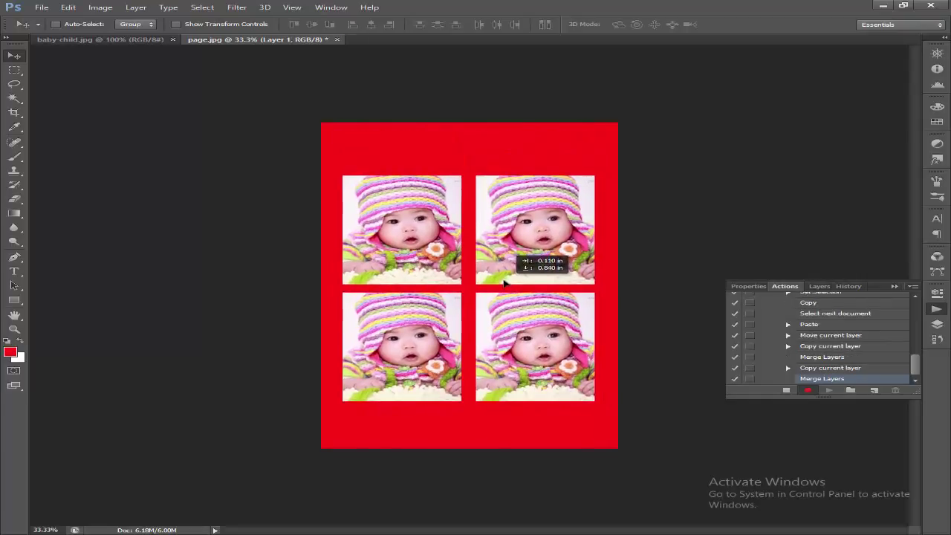
drag(504, 283, 513, 288)
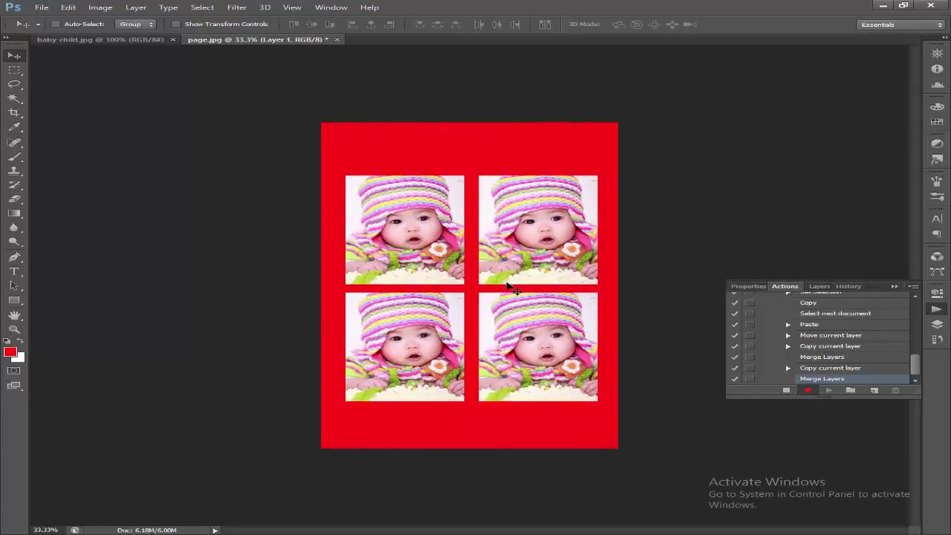
key(alt+f)
key(a)
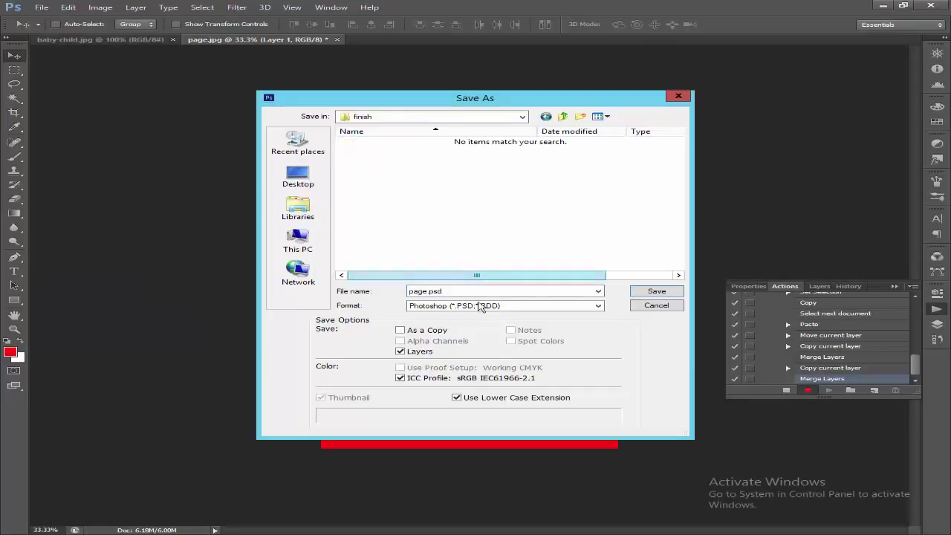
Save the page as JPEG page.jpg in the finish folder, accepting the quality options
click(538, 305)
click(491, 381)
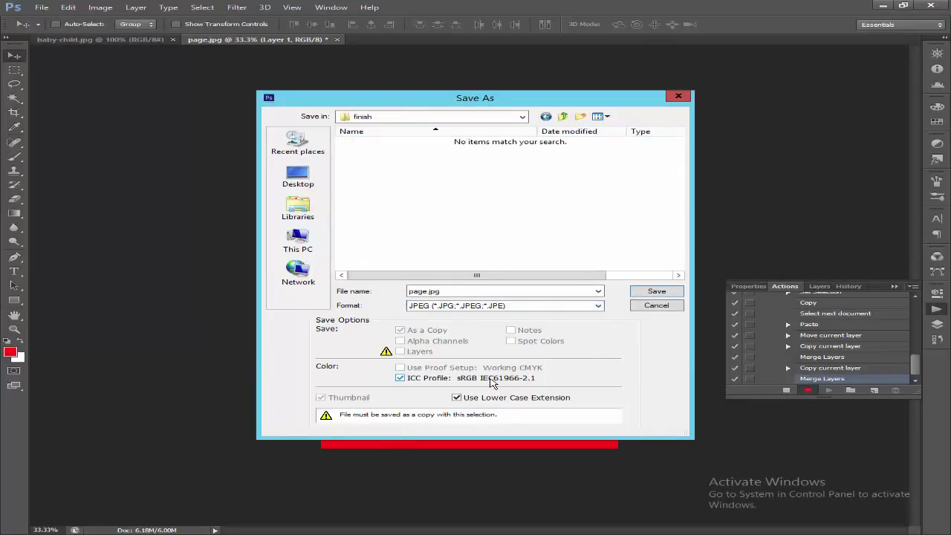
click(647, 292)
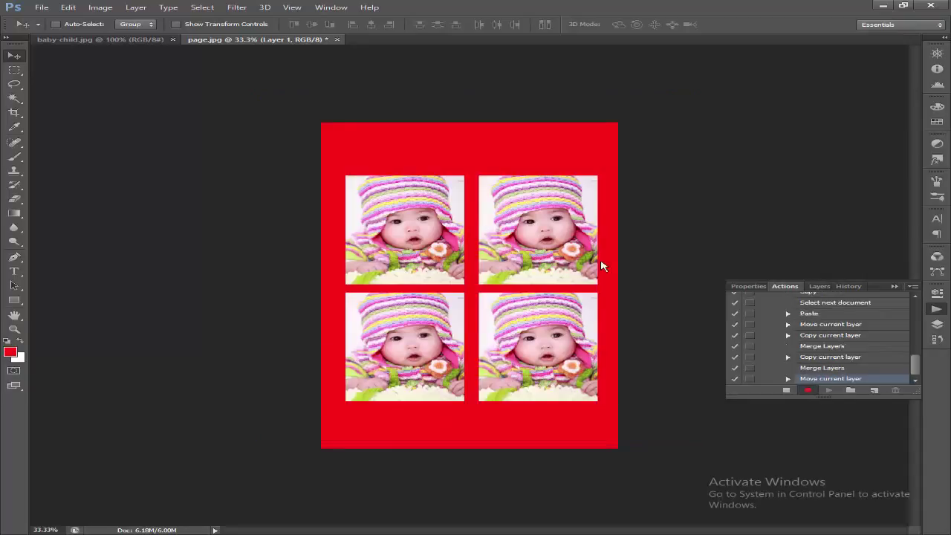
click(562, 146)
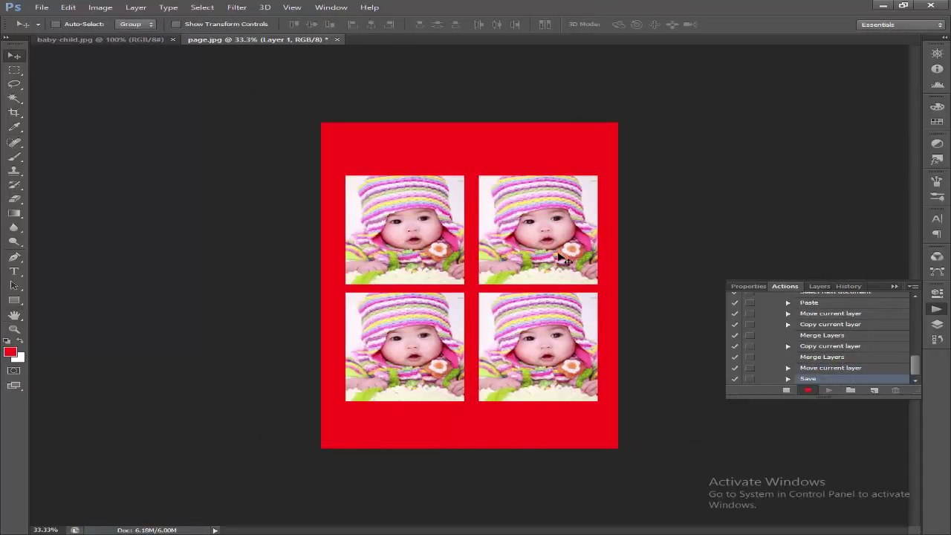
Close page.jpg and stop recording Action 2
click(337, 39)
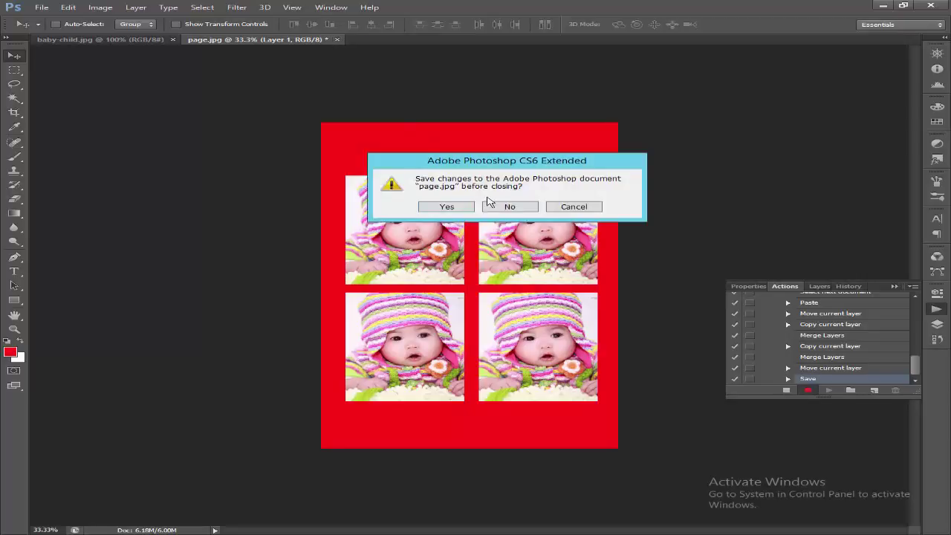
click(508, 208)
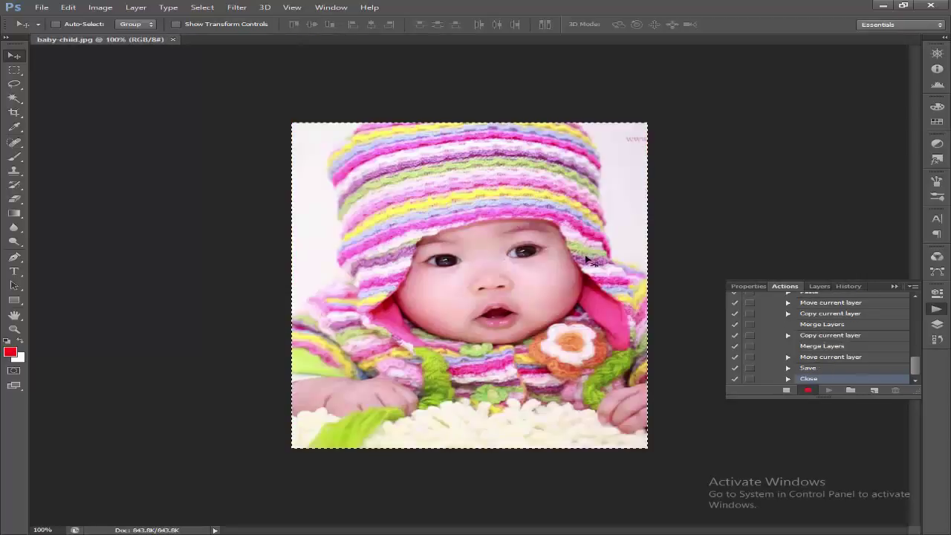
click(787, 391)
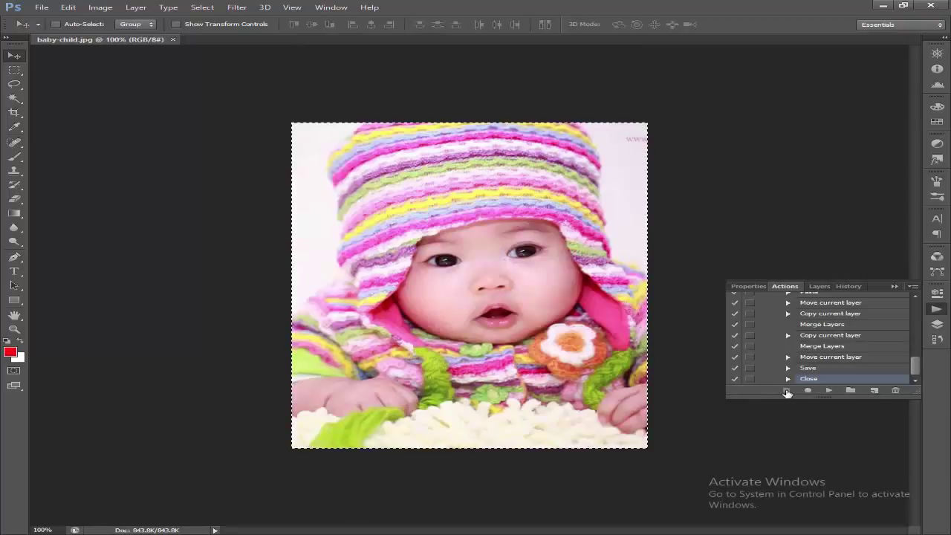
In the Batch dialog, choose Action 2 and select the source folder
click(40, 9)
mouse_move(64, 225)
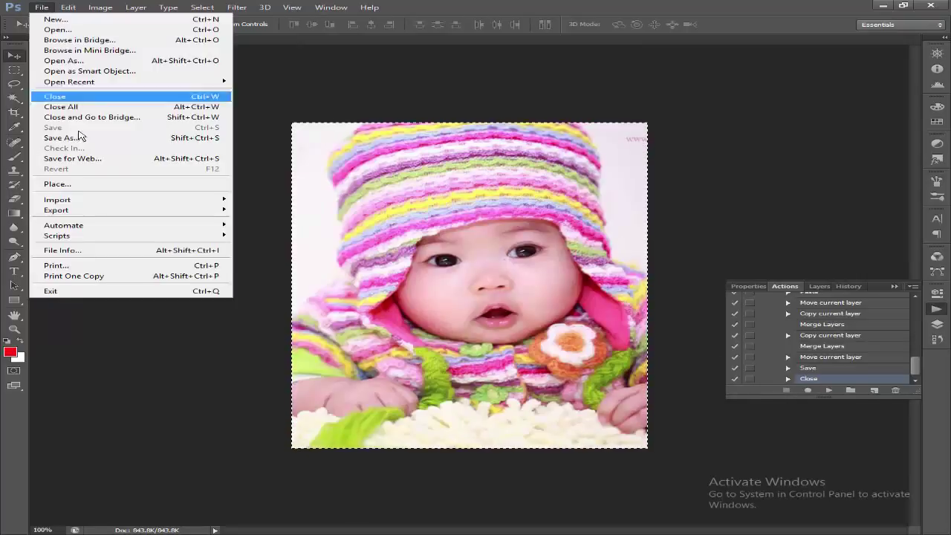
click(257, 224)
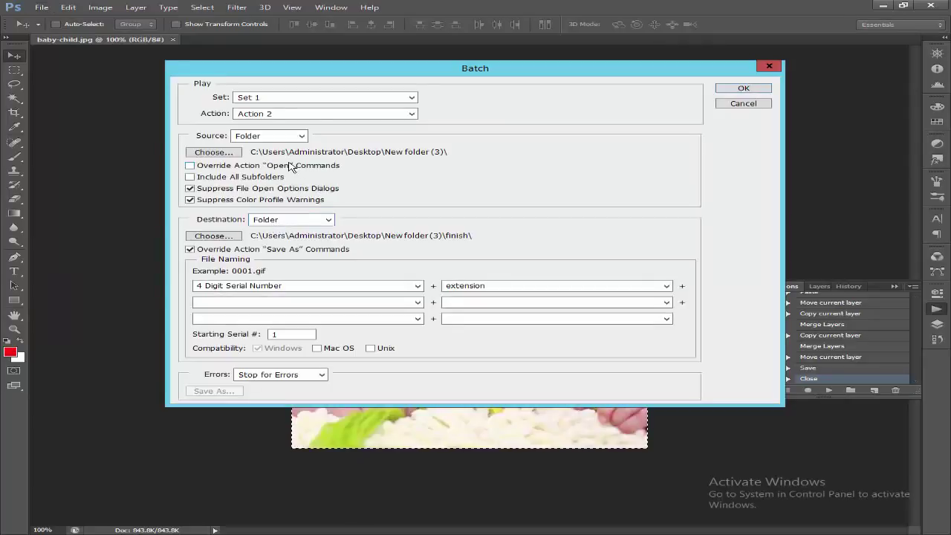
click(271, 115)
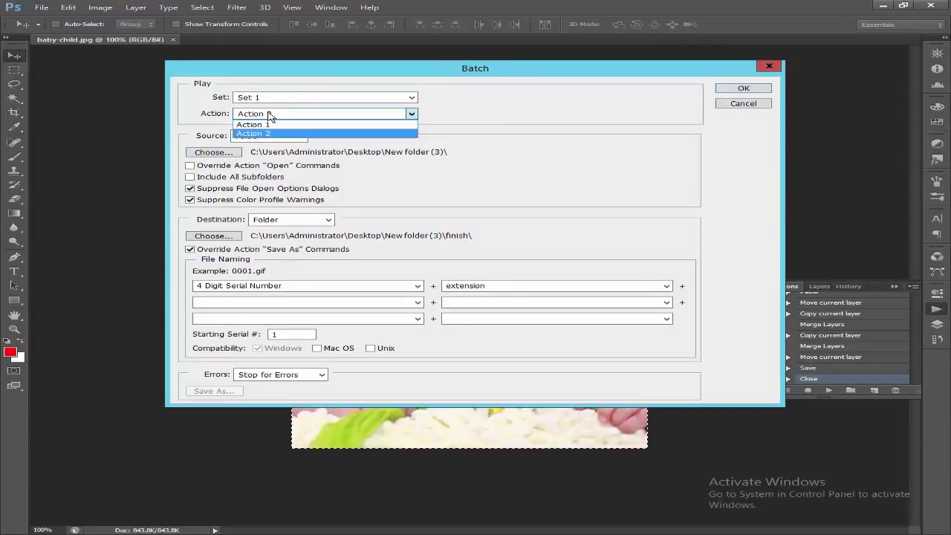
click(271, 133)
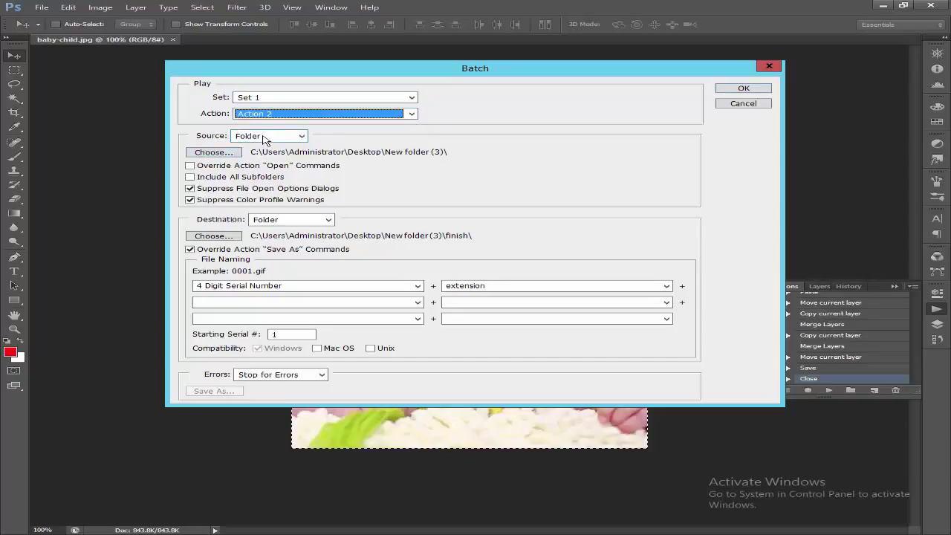
click(264, 140)
click(215, 154)
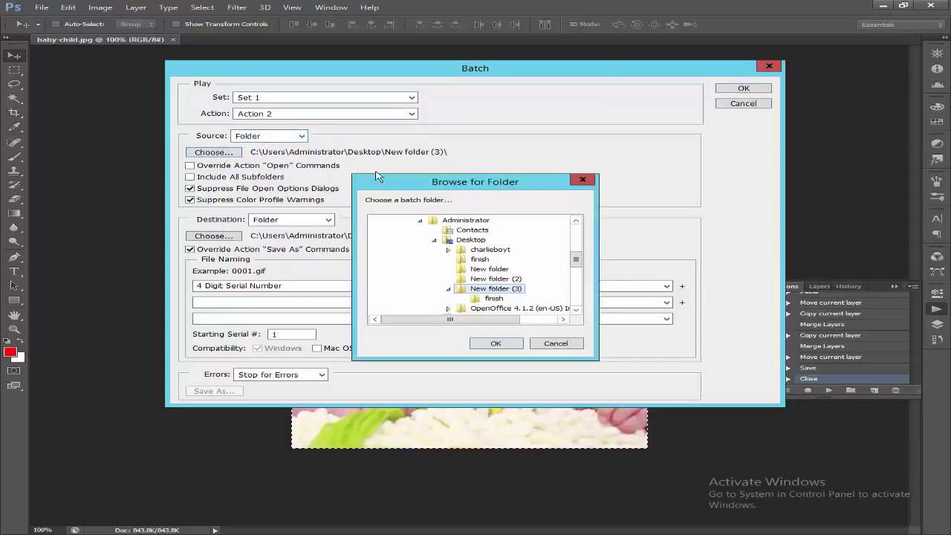
click(496, 298)
click(496, 343)
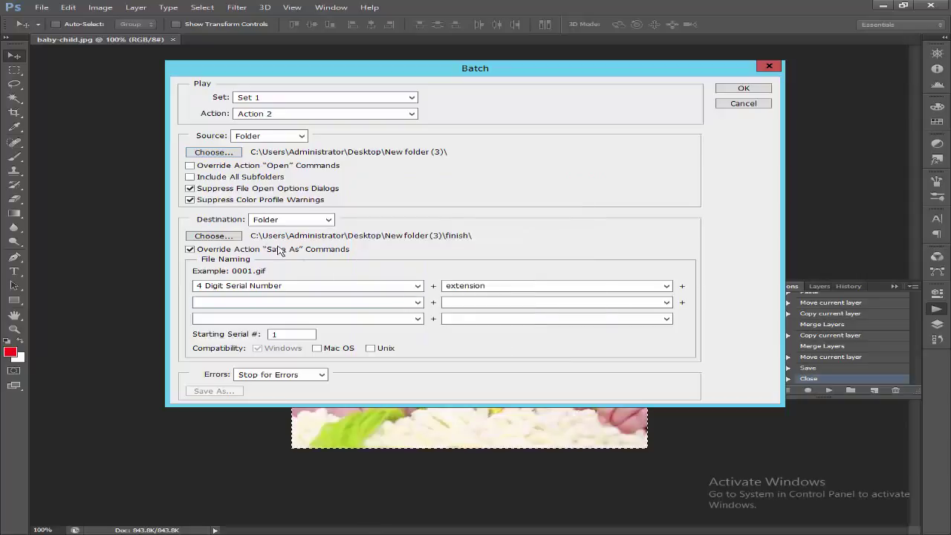
Set the destination to the finish folder with 4 Digit Serial Number naming, then start the batch
click(228, 237)
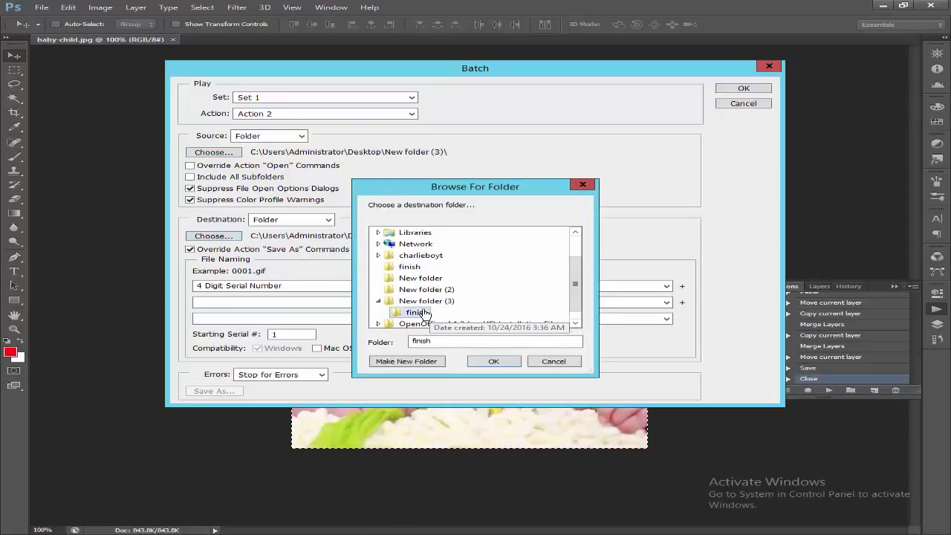
click(494, 361)
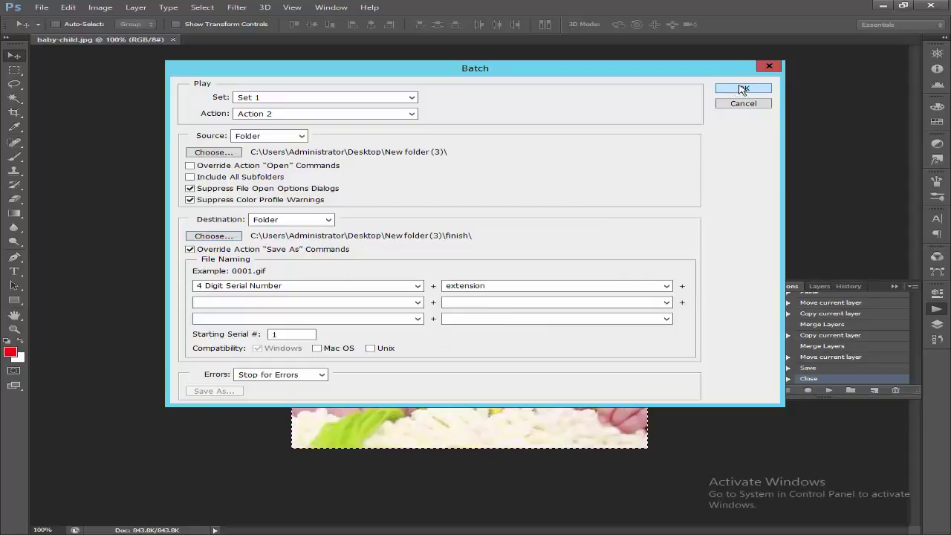
click(418, 287)
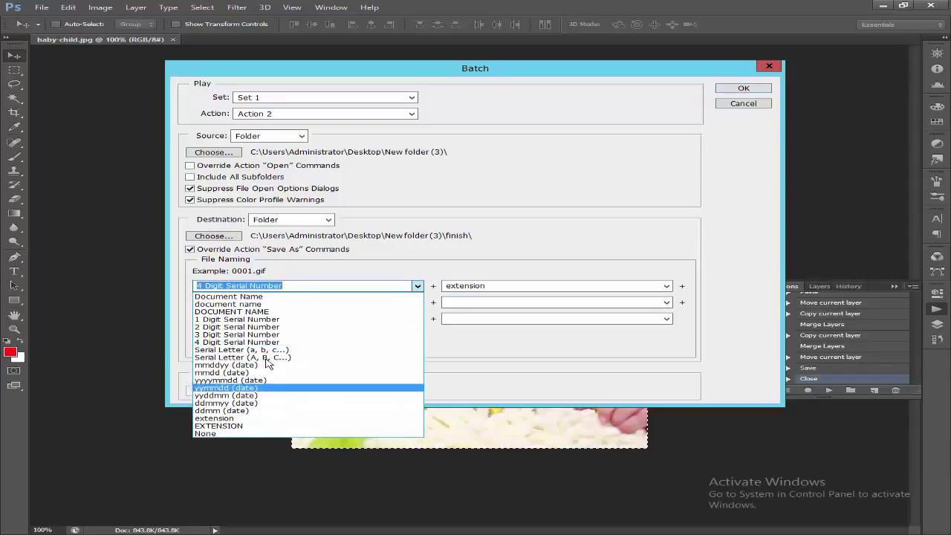
click(533, 192)
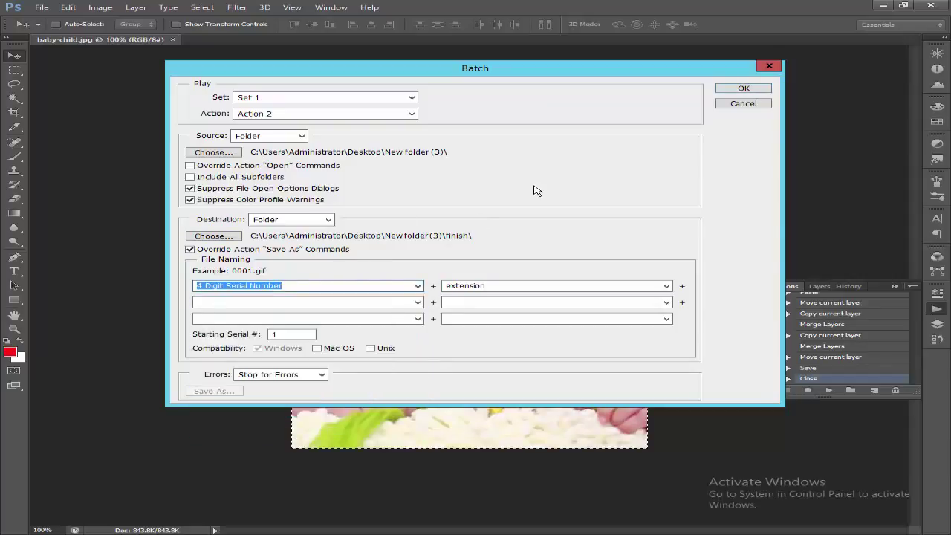
click(744, 88)
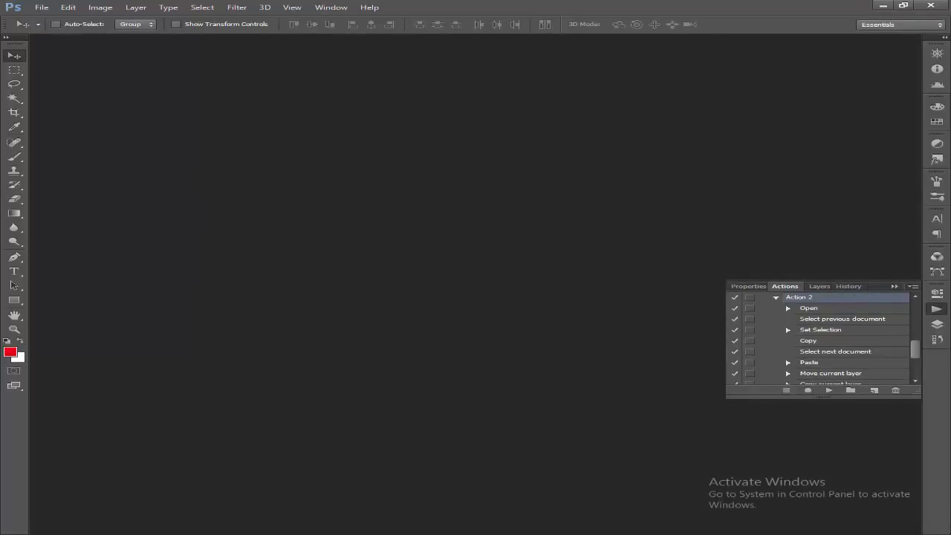
Wait for Action 2 to process every baby photo, then switch to File Explorer
key(alt+Tab)
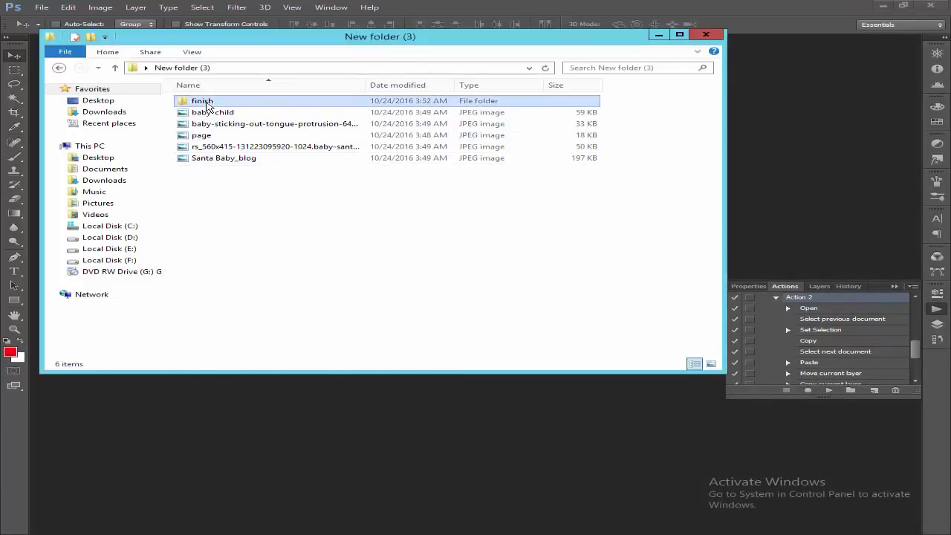
Select 0001–0005.jpg in the finish folder and drag them into Photoshop
double_click(204, 101)
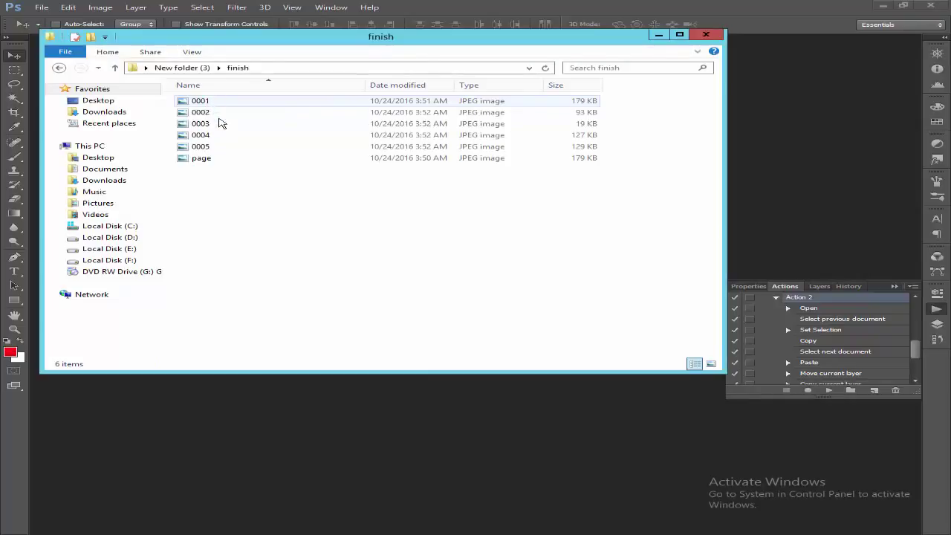
click(206, 159)
click(202, 102)
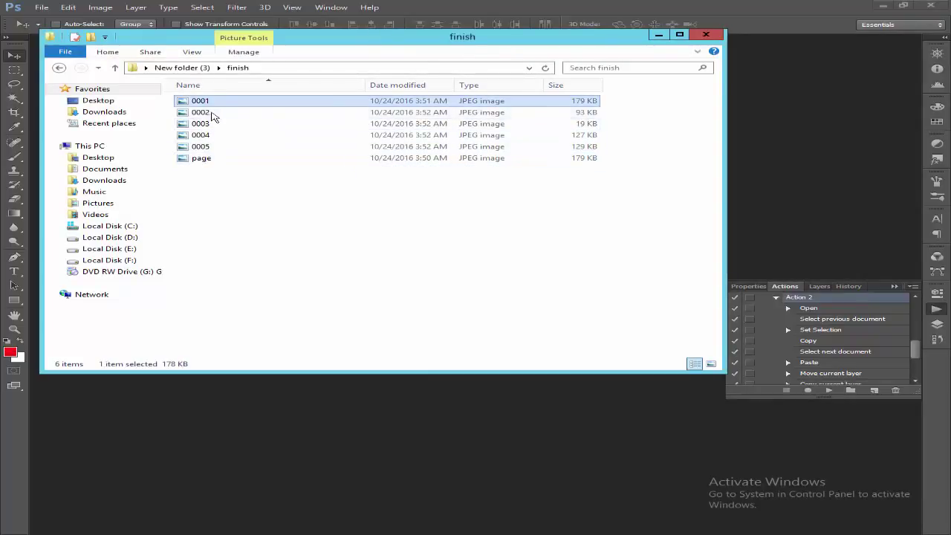
shift+click(208, 125)
shift+click(204, 139)
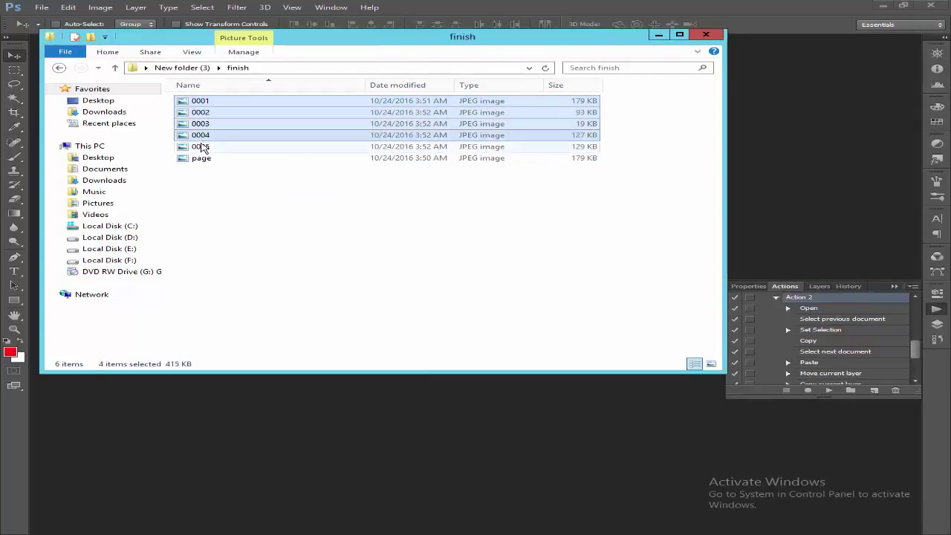
drag(199, 147, 226, 476)
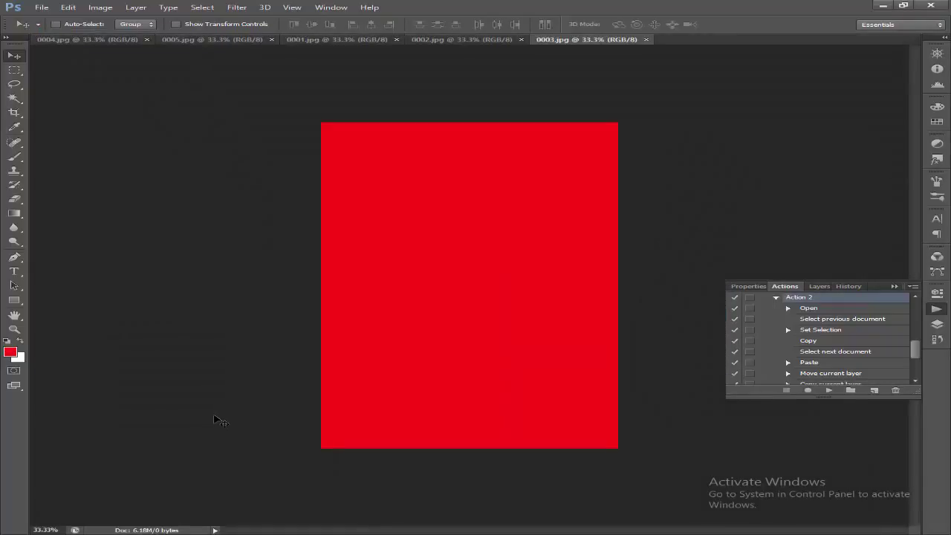
Float 0003 (minimized), 0002, 0001, 0005 and 0004 as separate document windows
mouse_move(561, 39)
mouse_down()
mouse_move(573, 78)
mouse_move(565, 71)
mouse_up()
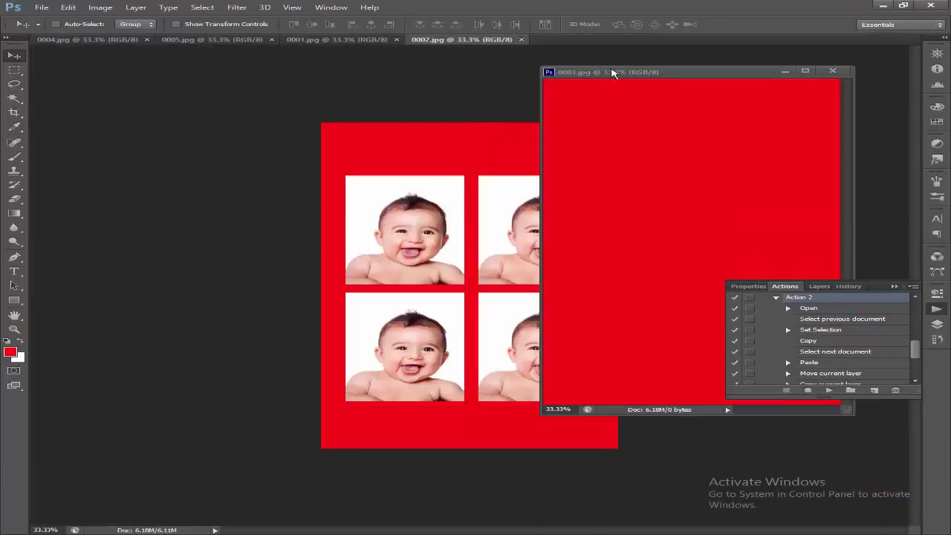
click(786, 71)
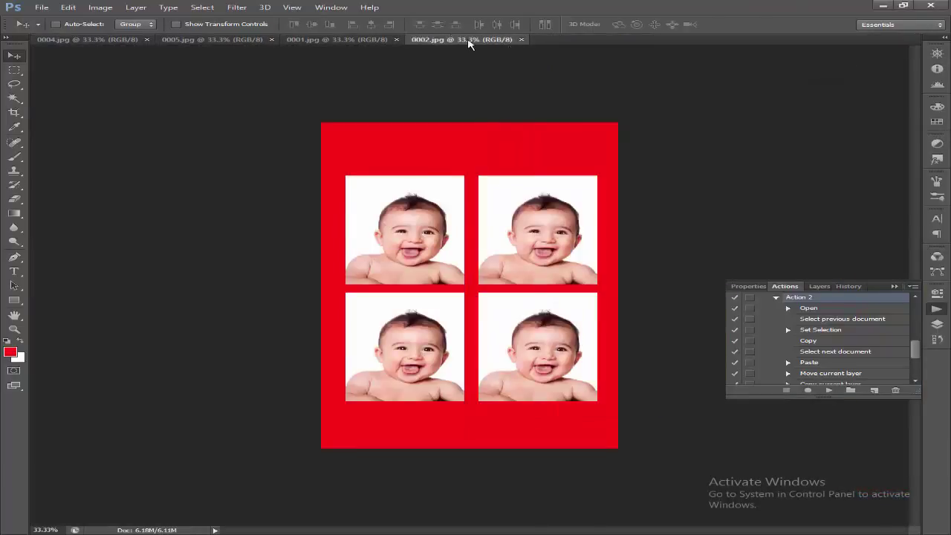
drag(443, 39, 484, 76)
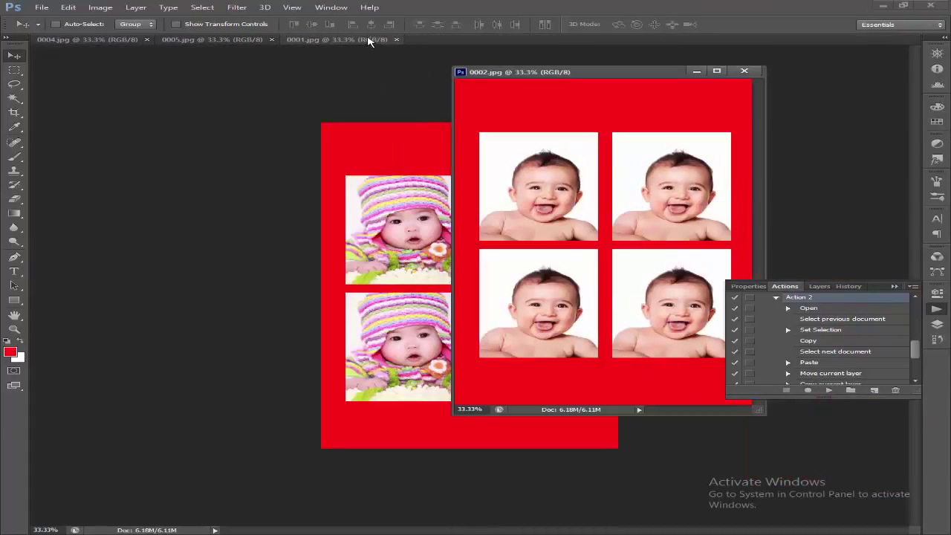
mouse_move(365, 39)
mouse_down()
mouse_move(316, 109)
mouse_move(240, 75)
mouse_up()
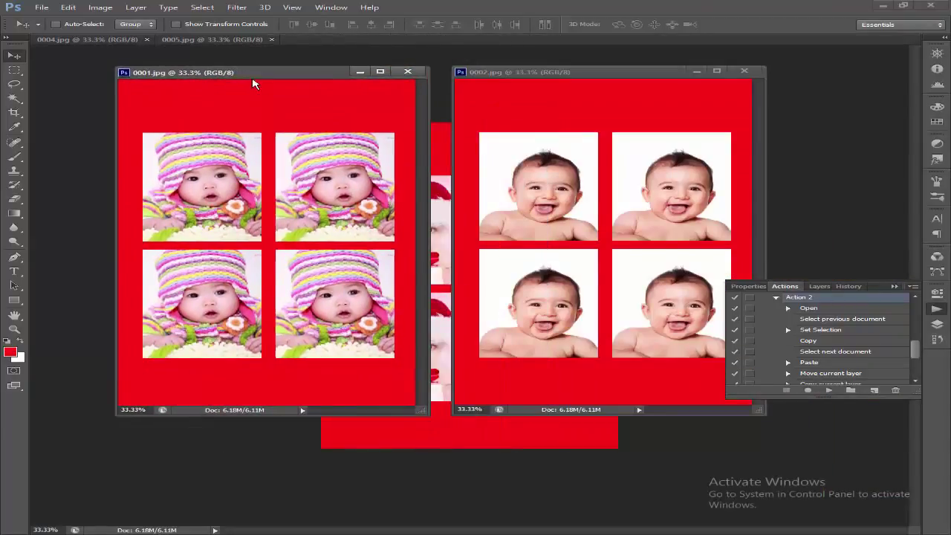
drag(243, 38, 369, 171)
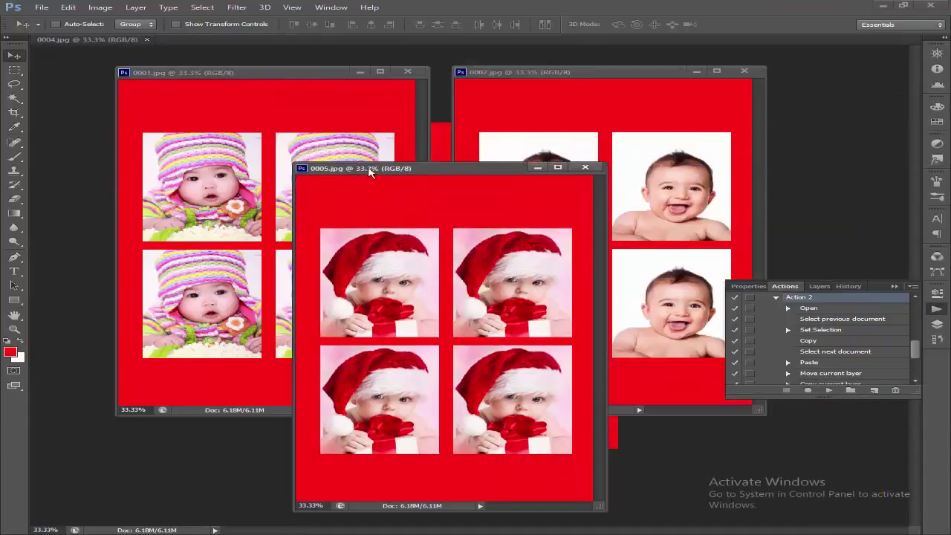
drag(275, 75, 195, 58)
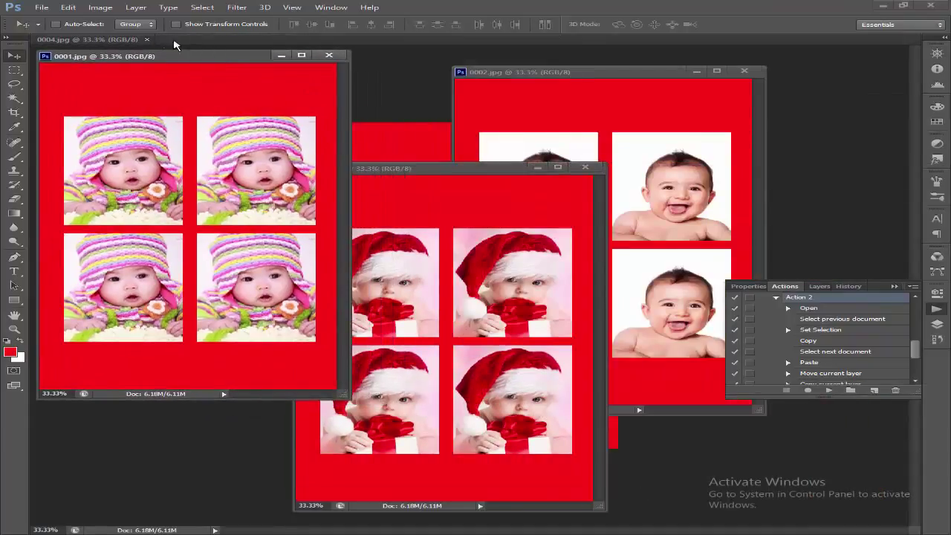
drag(119, 39, 223, 95)
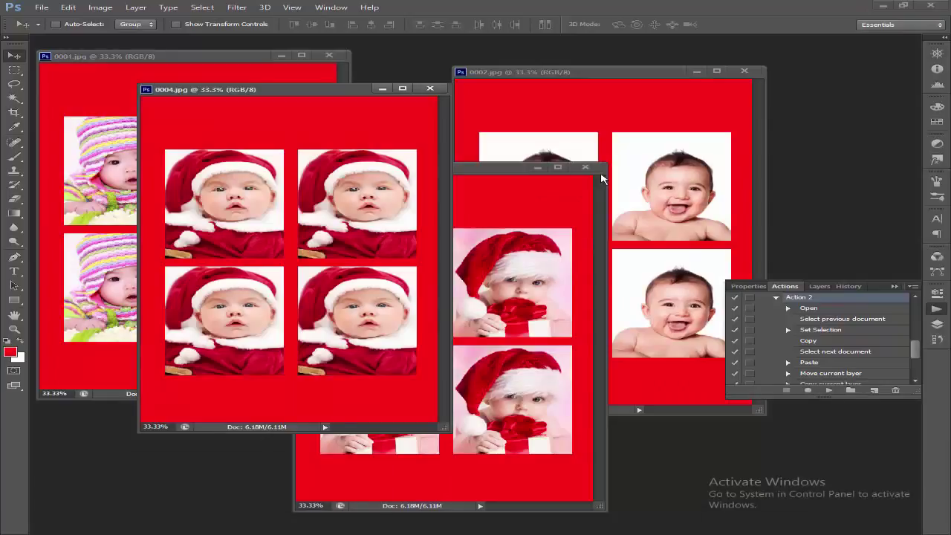
Collapse the Actions panel and arrange the 0002, 0004 and 0005 windows side by side
click(895, 286)
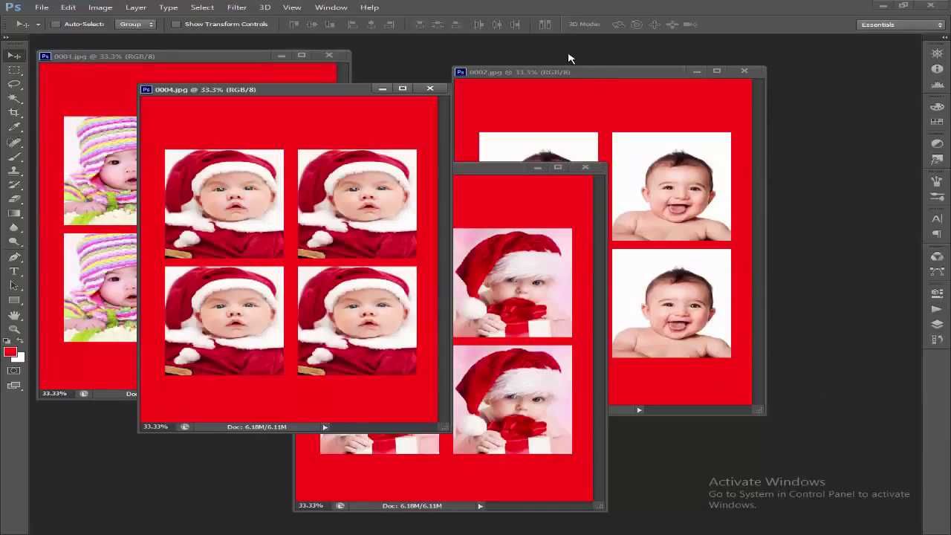
drag(523, 72, 667, 49)
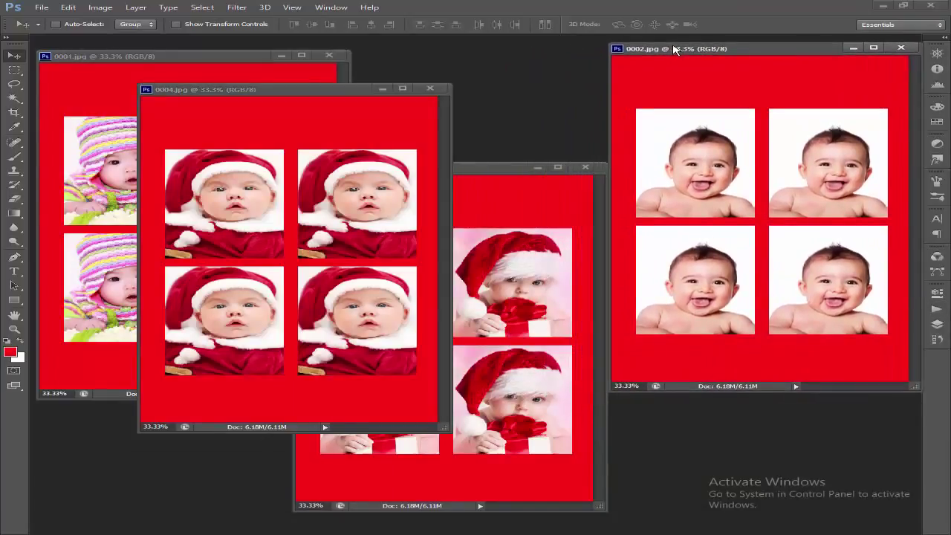
drag(300, 95, 480, 52)
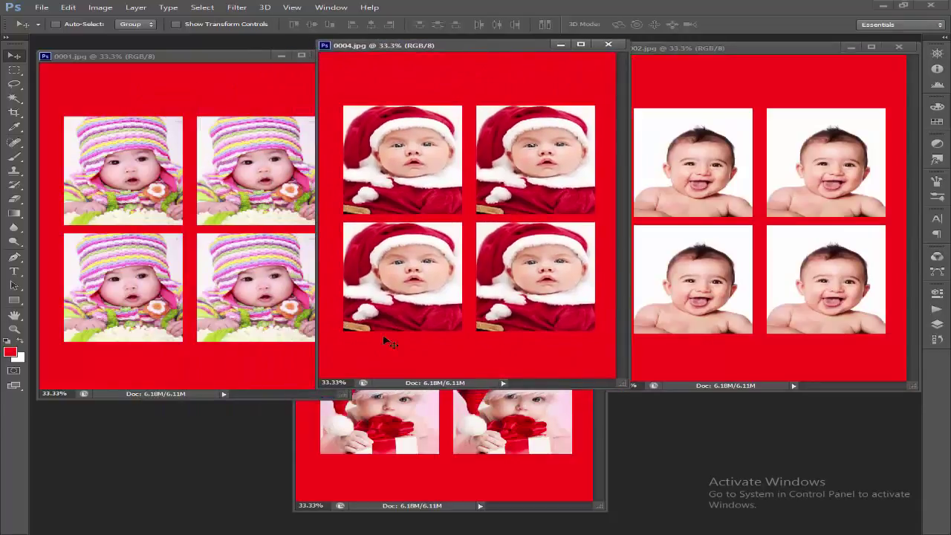
click(363, 393)
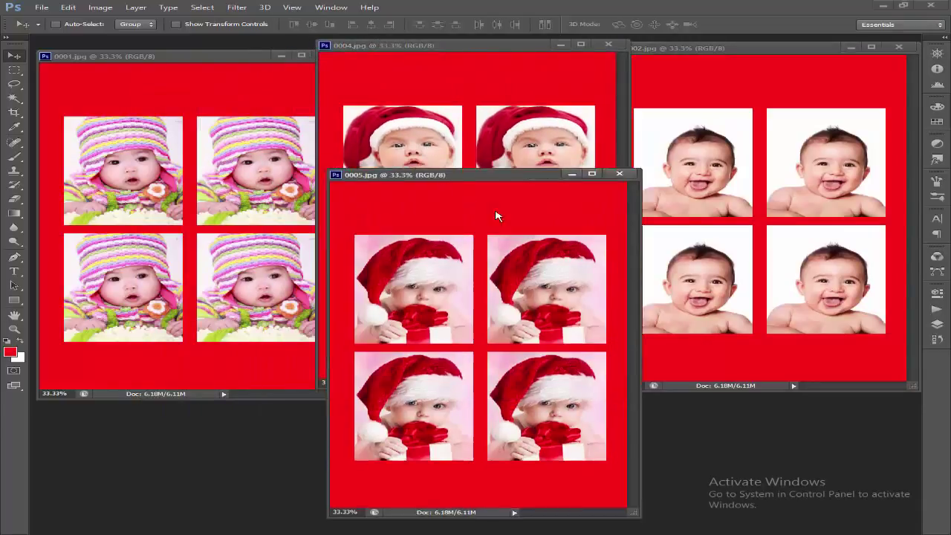
mouse_move(408, 170)
mouse_down()
mouse_move(421, 174)
mouse_move(453, 341)
mouse_up()
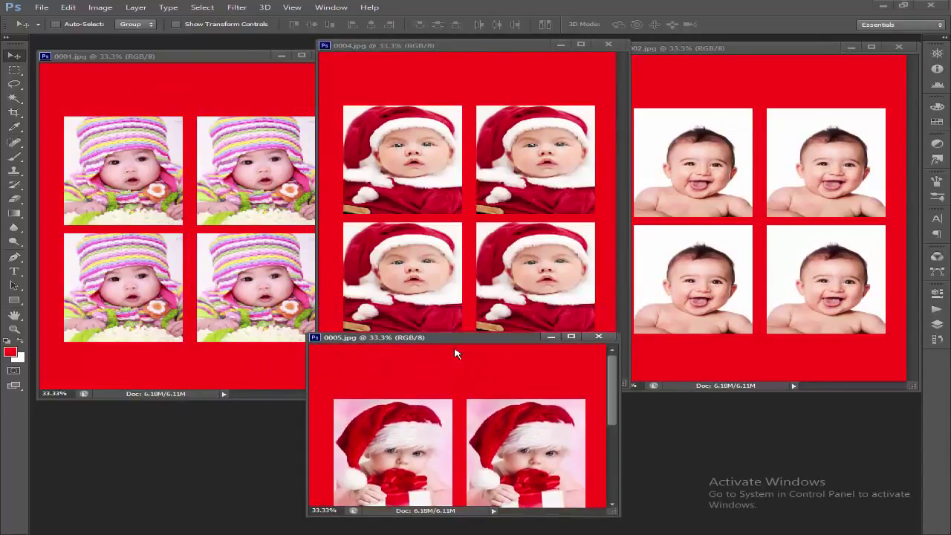